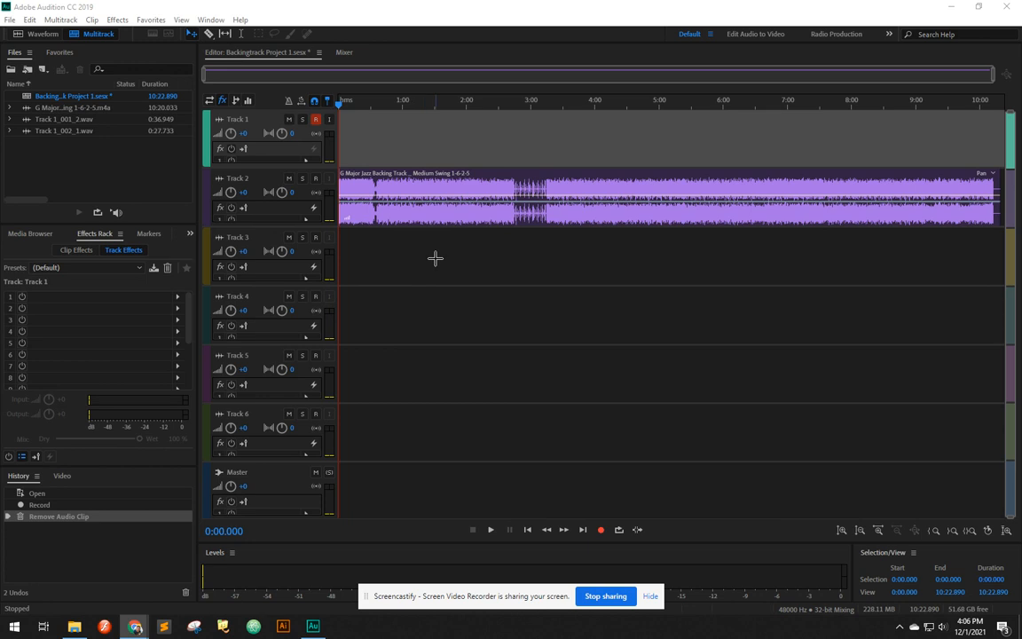
left_click(338, 107)
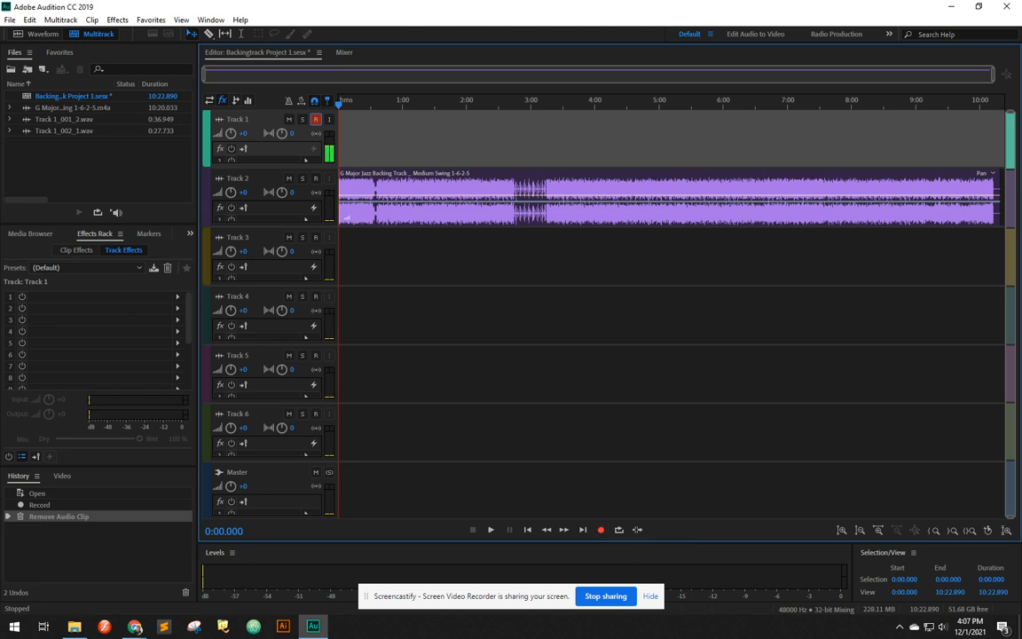
key("alt+Tab")
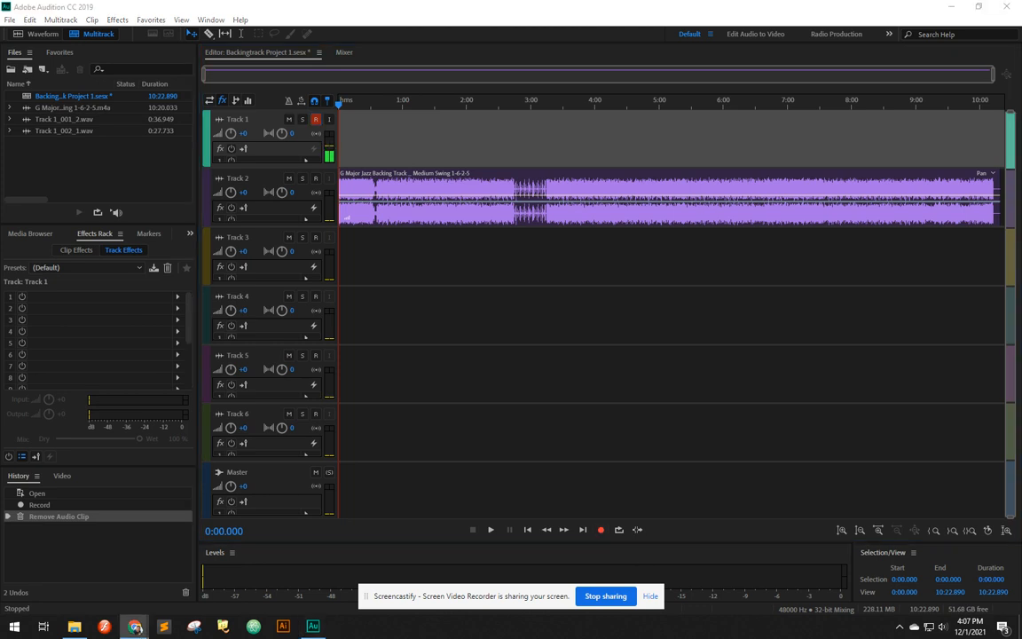
left_click(600, 530)
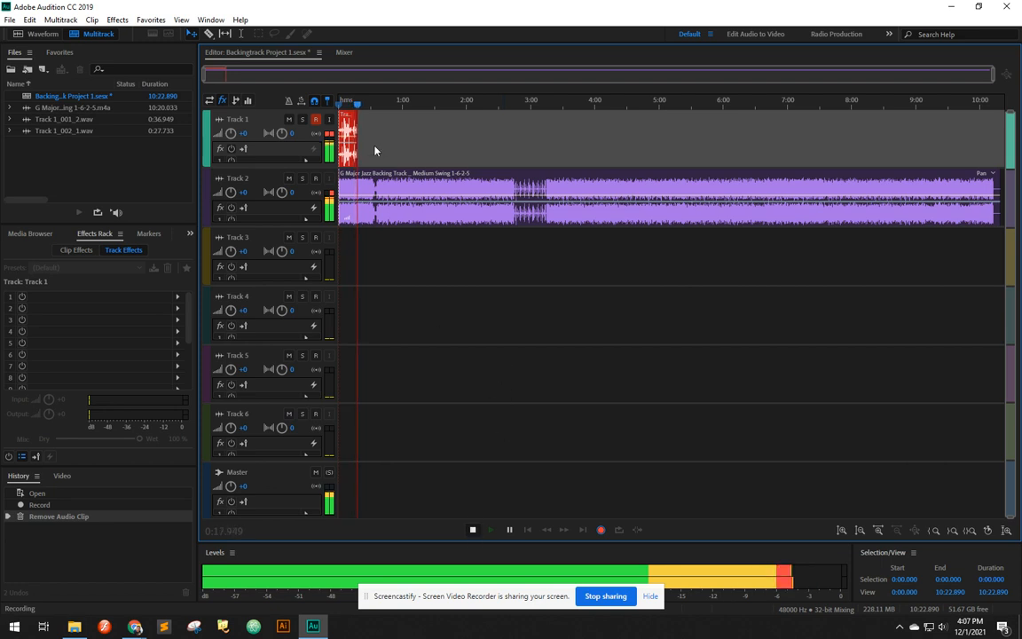
key("space")
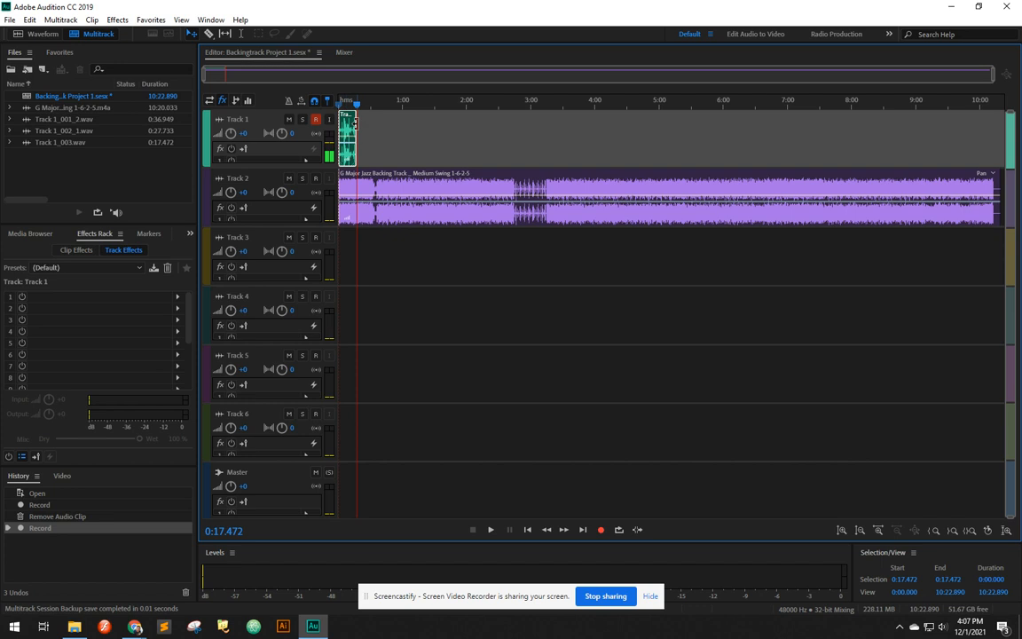
left_click_drag(894, 75, 363, 75)
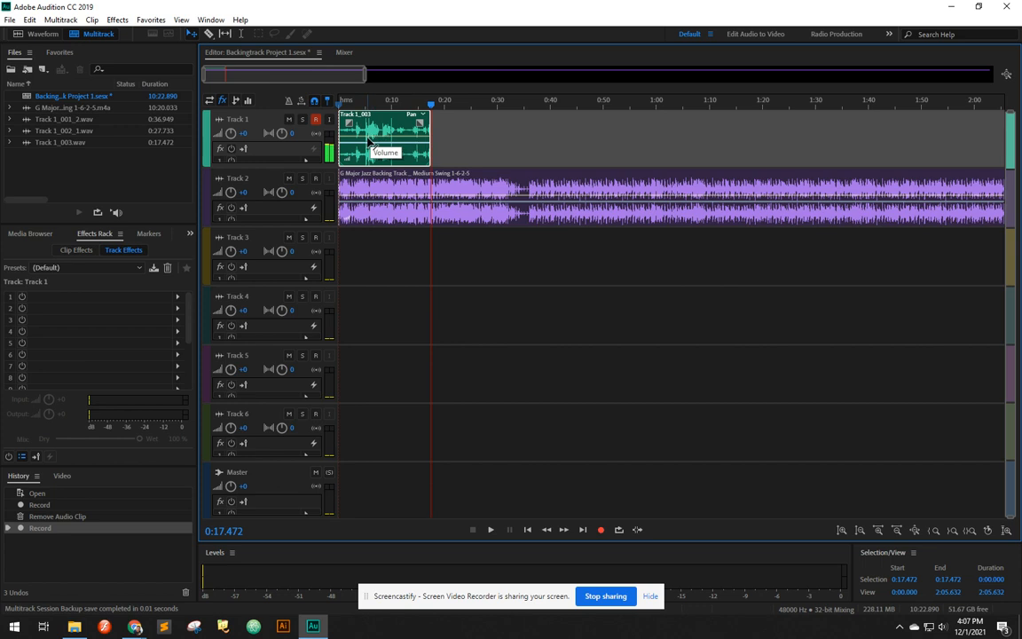
key("Delete")
Step: Record a vocal take about 1:13 long on Track 1 from the session start over the backing track
key("Home")
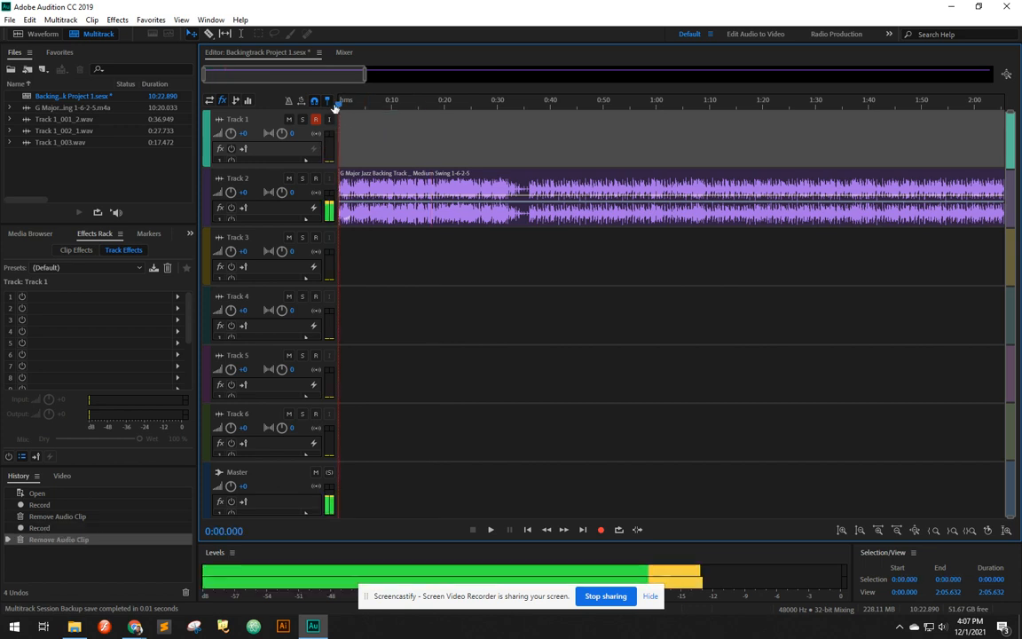
left_click(600, 530)
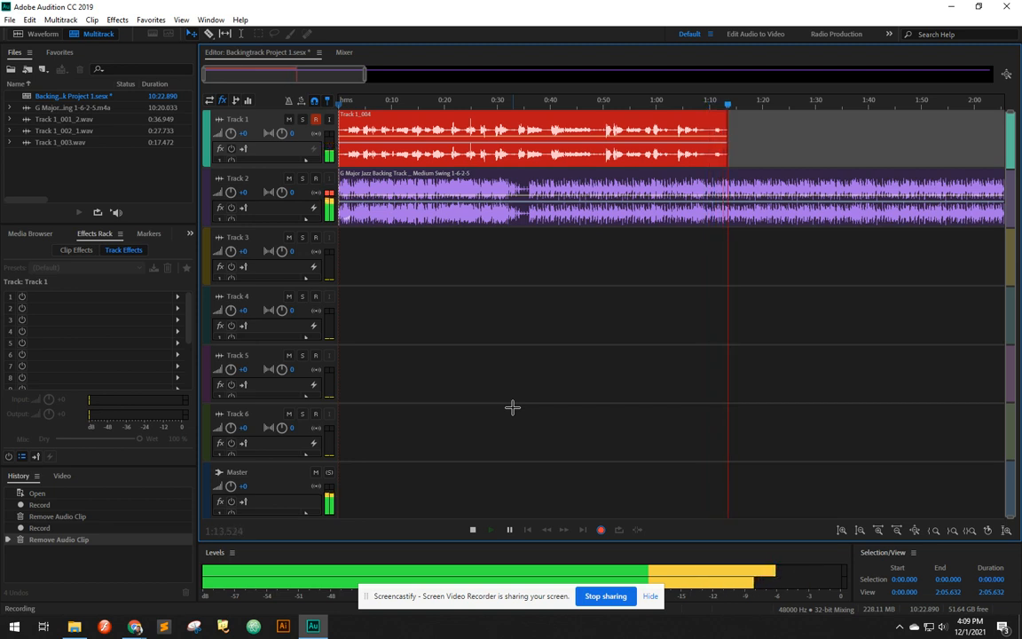
key("space")
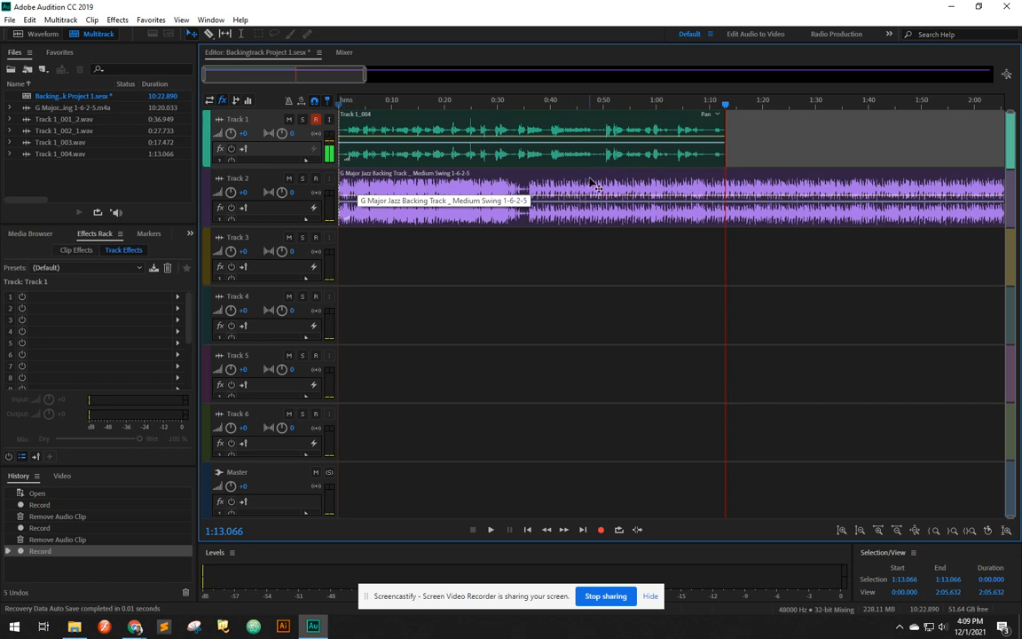
Step: Trim the end of the G Major Jazz Backing Track clip on Track 2 to the end of the vocal recording at 1:13.066
left_click(733, 191)
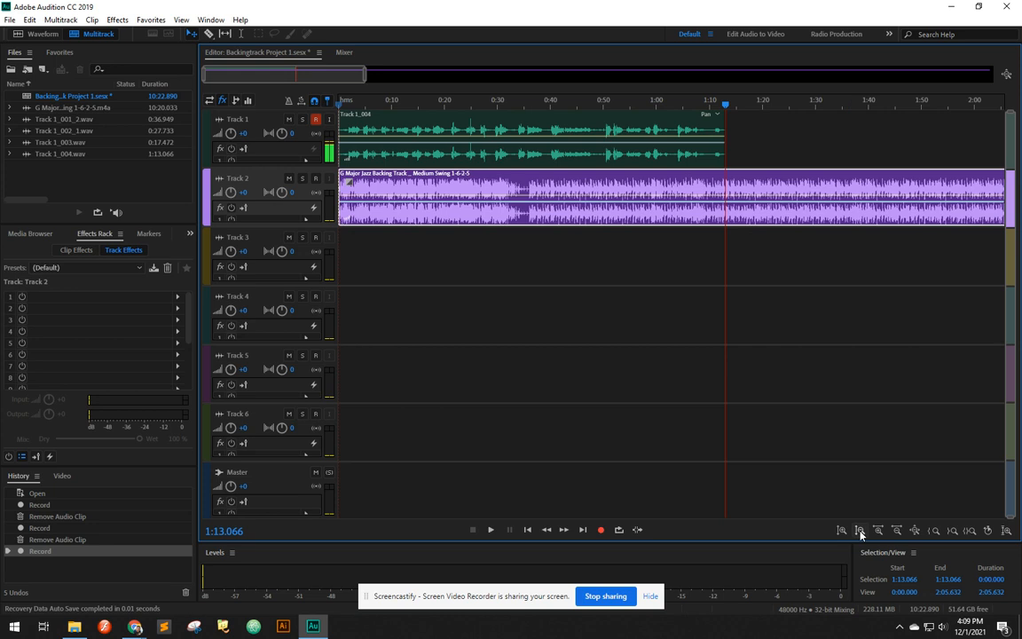
left_click(896, 531)
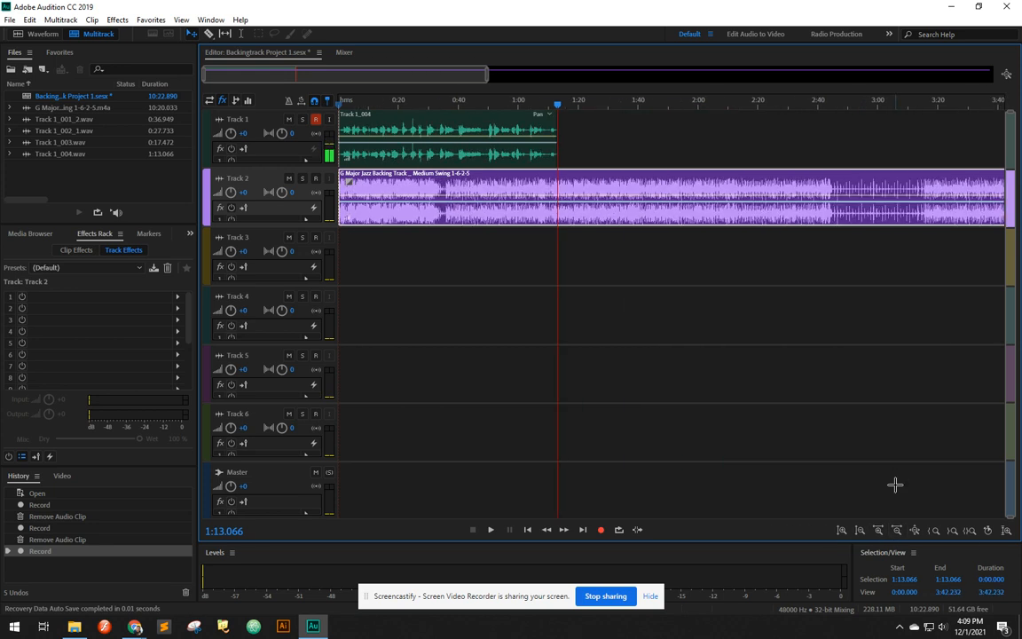
left_click(915, 530)
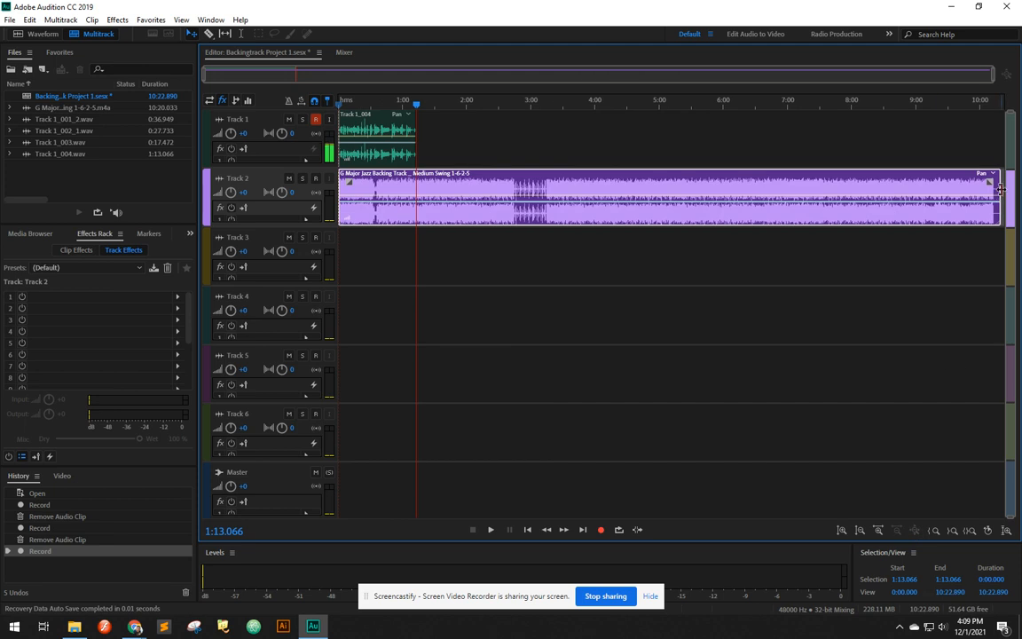
left_click_drag(999, 189, 425, 204)
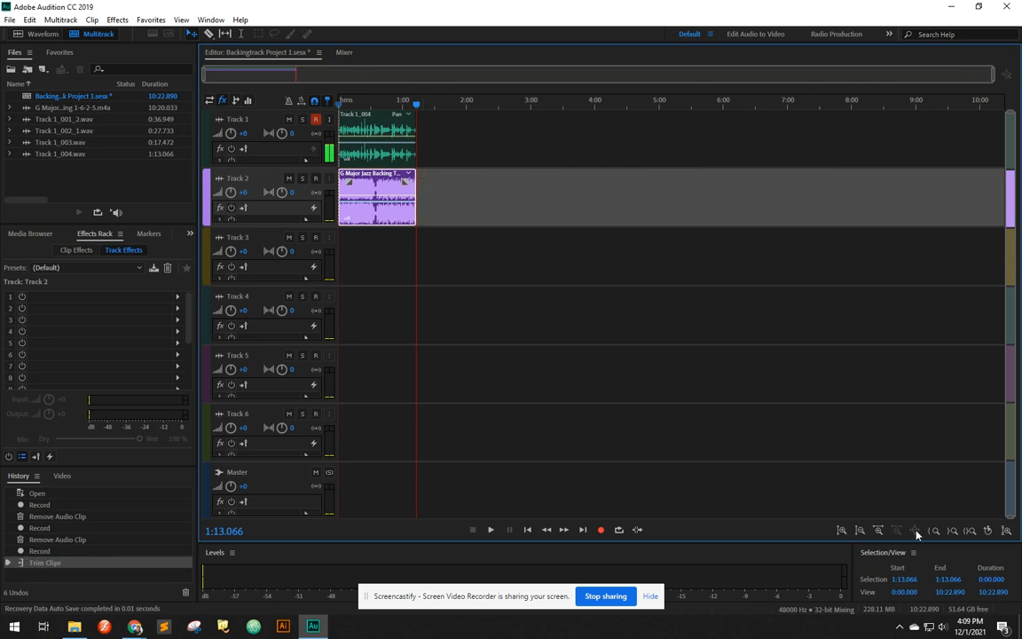
Step: Move the backing track clip down to Track 3 and the Track 1_004 vocal clip down to Track 2, keeping both at the session start
left_click(878, 533)
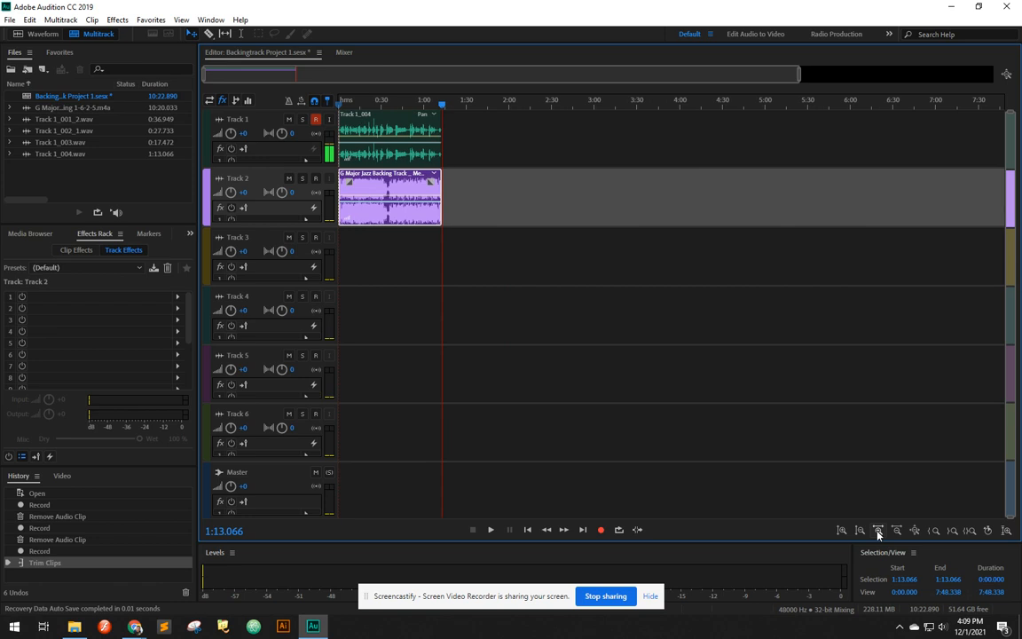
left_click(915, 532)
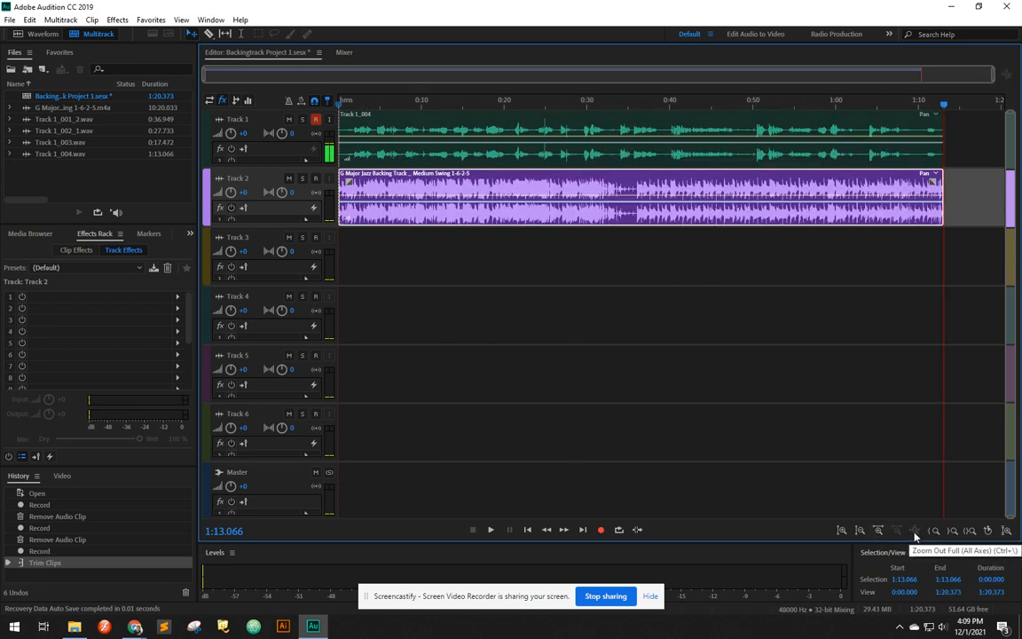
left_click(879, 533)
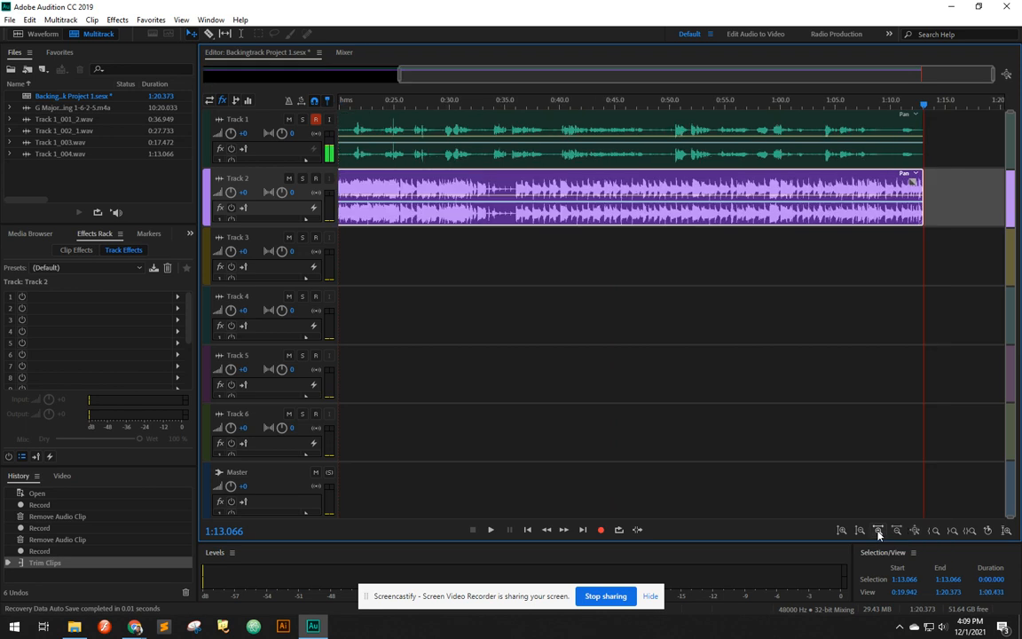
left_click(914, 531)
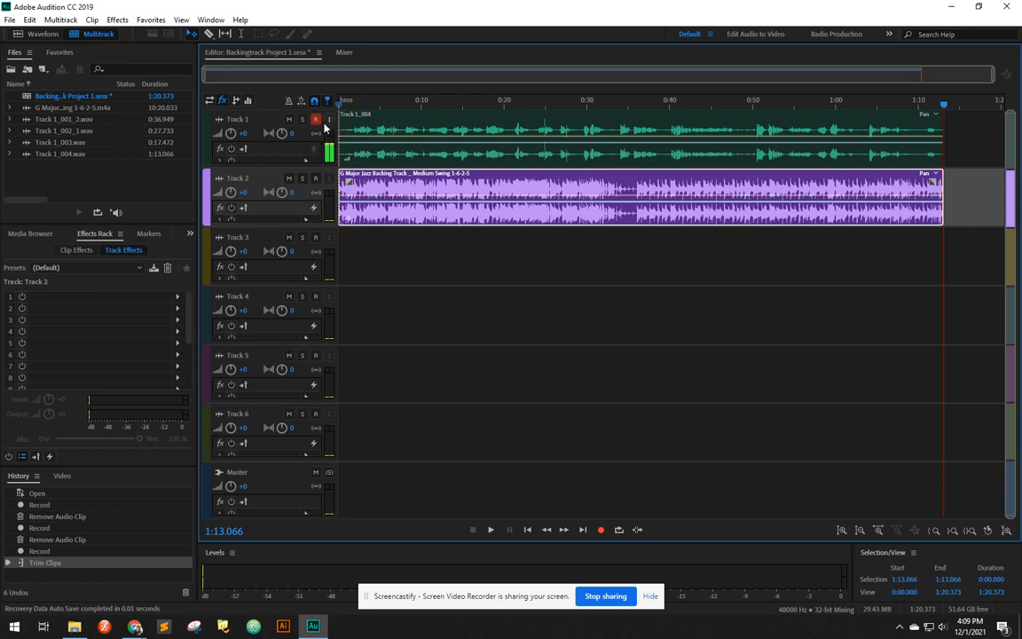
left_click_drag(359, 217, 360, 245)
left_click_drag(371, 156, 371, 214)
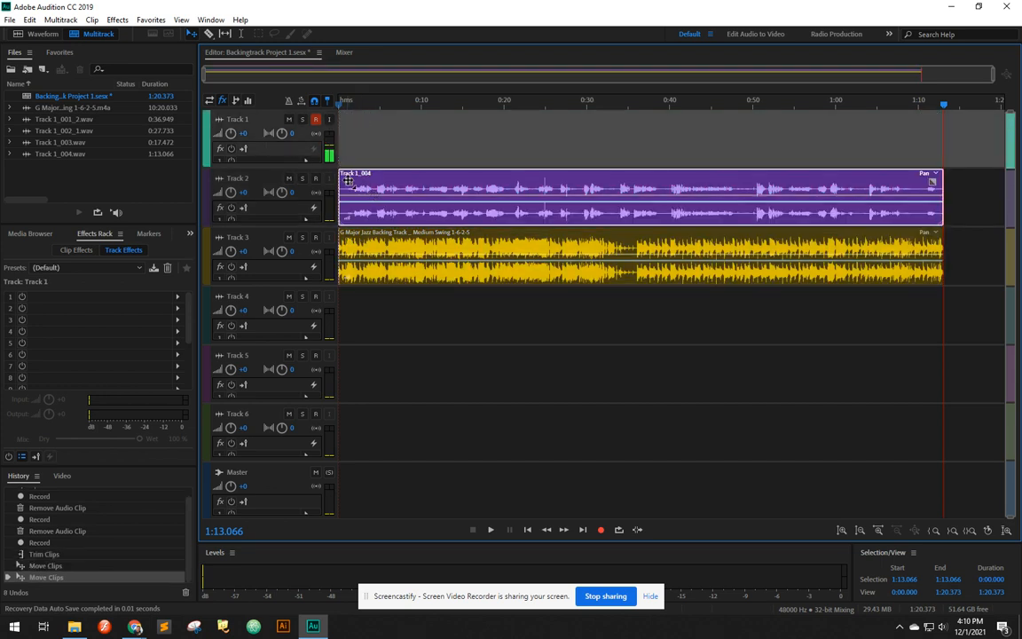
Step: Play the first seconds of the session to check the balance between the vocal and the backing track
left_click(339, 103)
key("space")
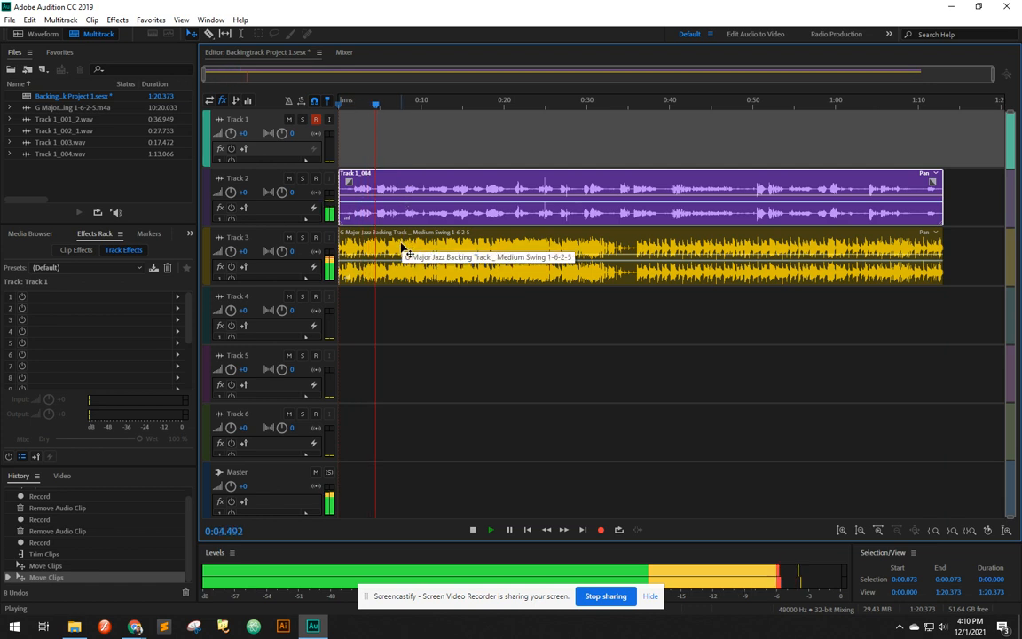
key("space")
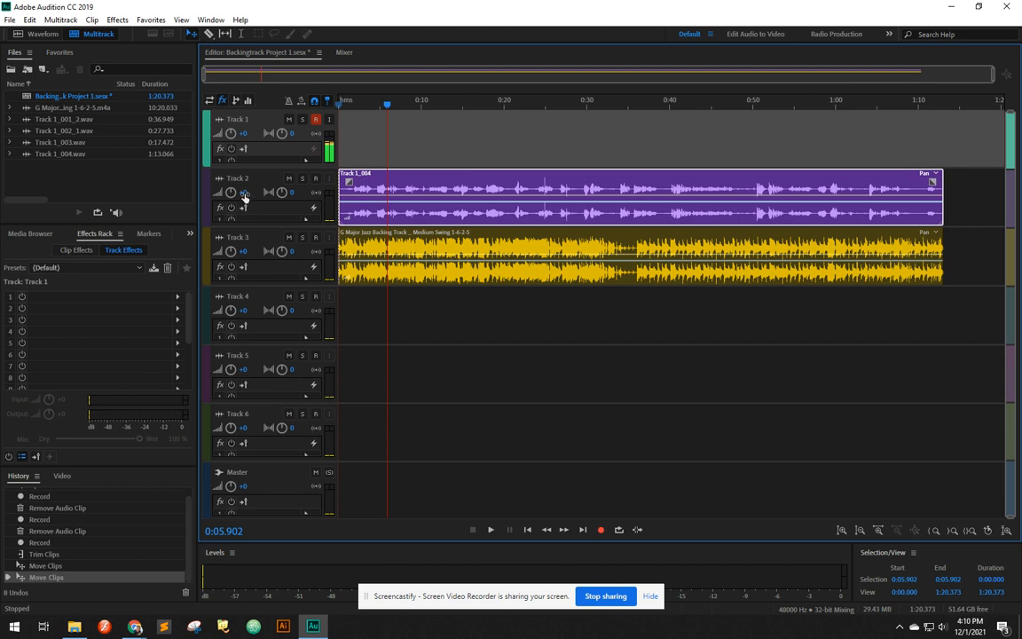
Step: Set the Track 3 volume to -5 and replay the session's opening to check the new balance
left_click(245, 253)
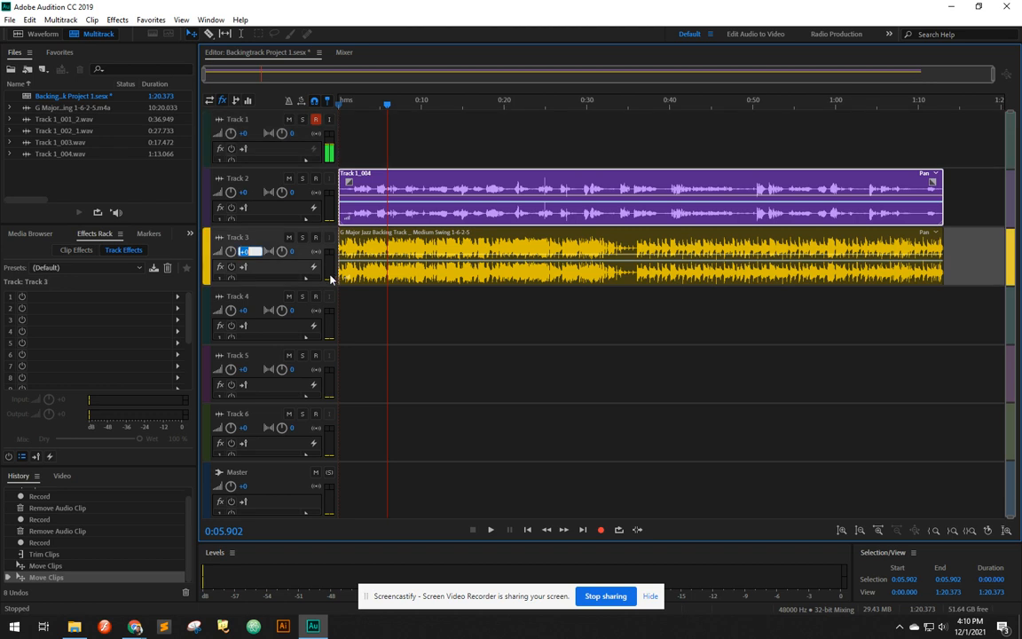
type("-5")
key("Return")
left_click(338, 104)
key("space")
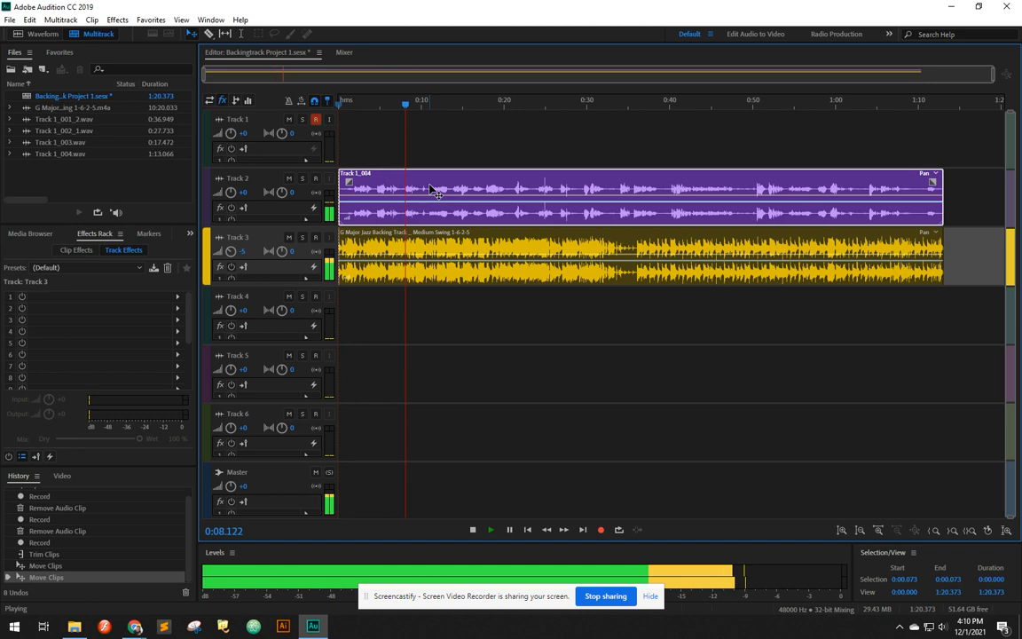
key("space")
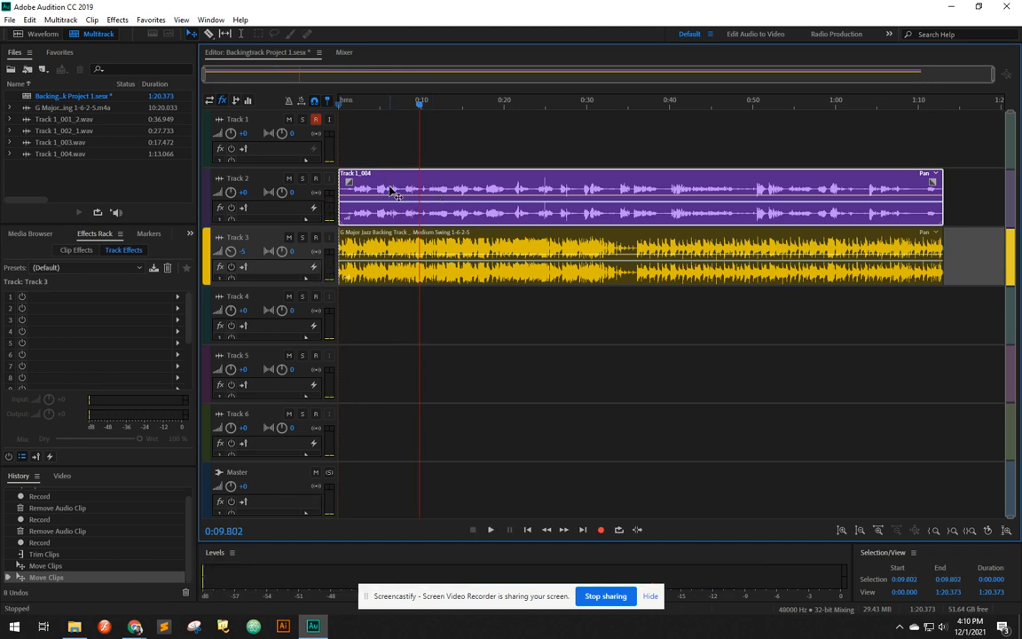
Step: Enlarge Track 2 to show its effect slots and add a Parametric Equalizer in slot 1
left_click(276, 221)
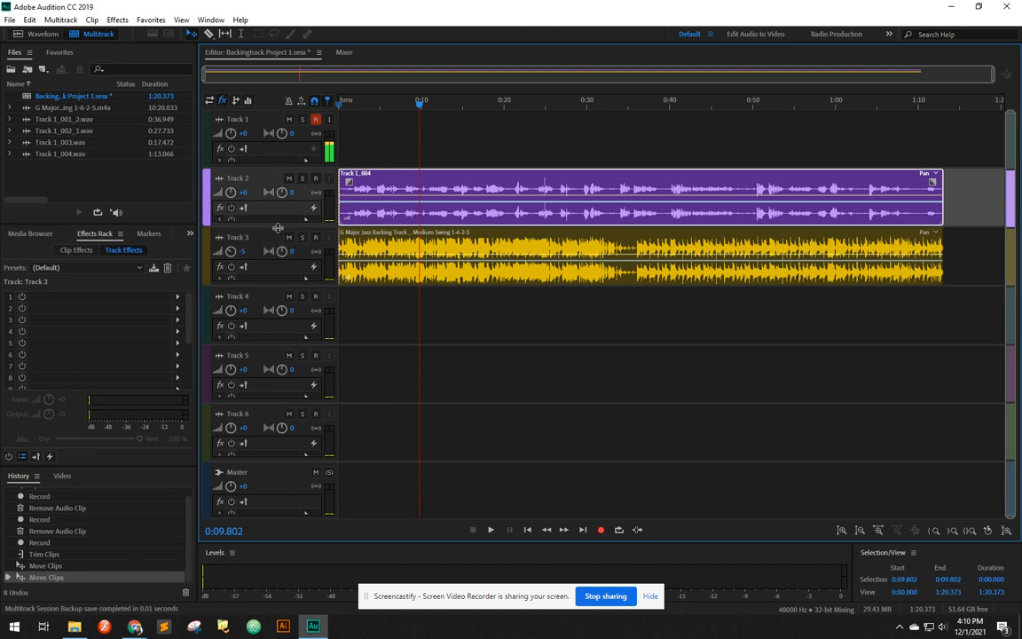
left_click_drag(278, 225, 278, 276)
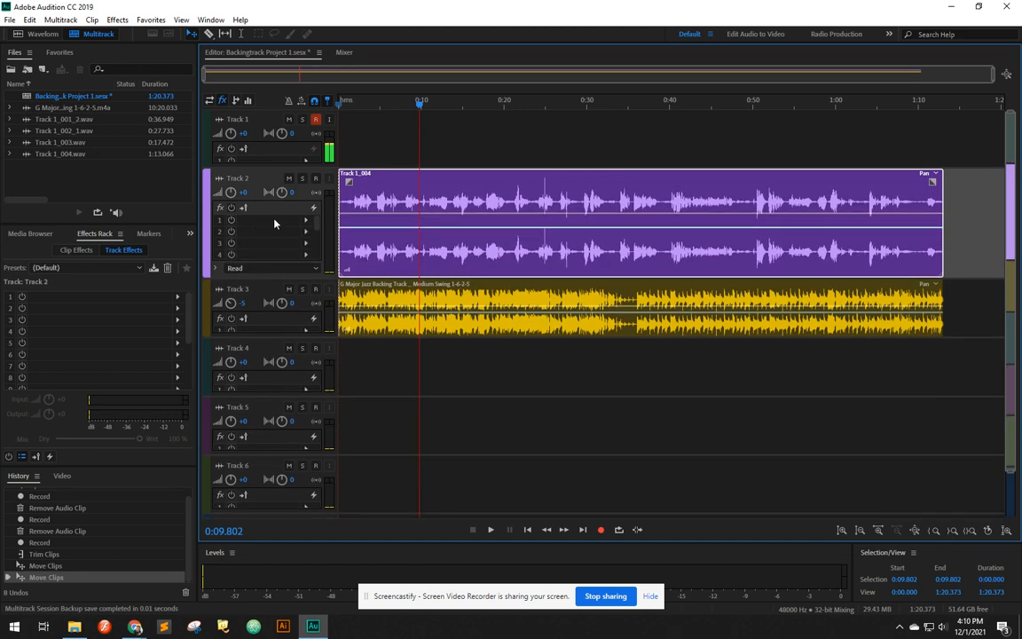
left_click(305, 220)
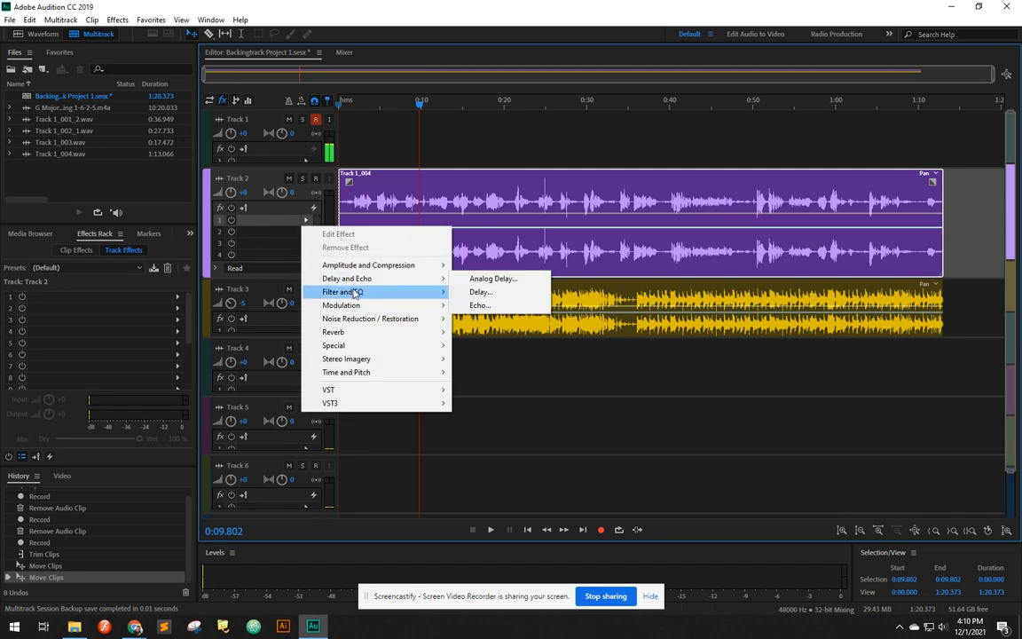
mouse_move(368, 292)
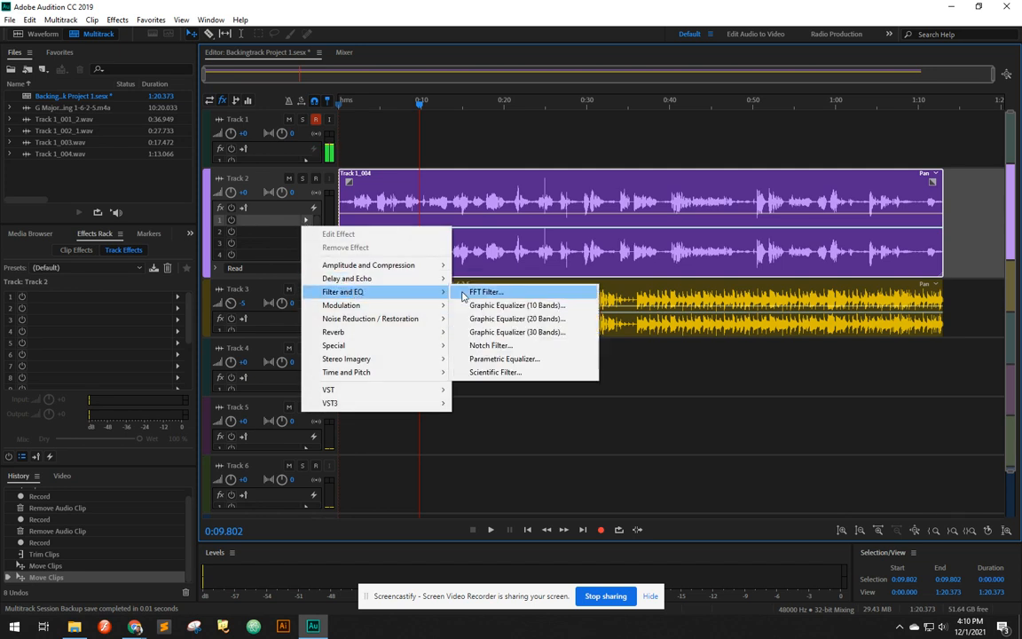
left_click(522, 361)
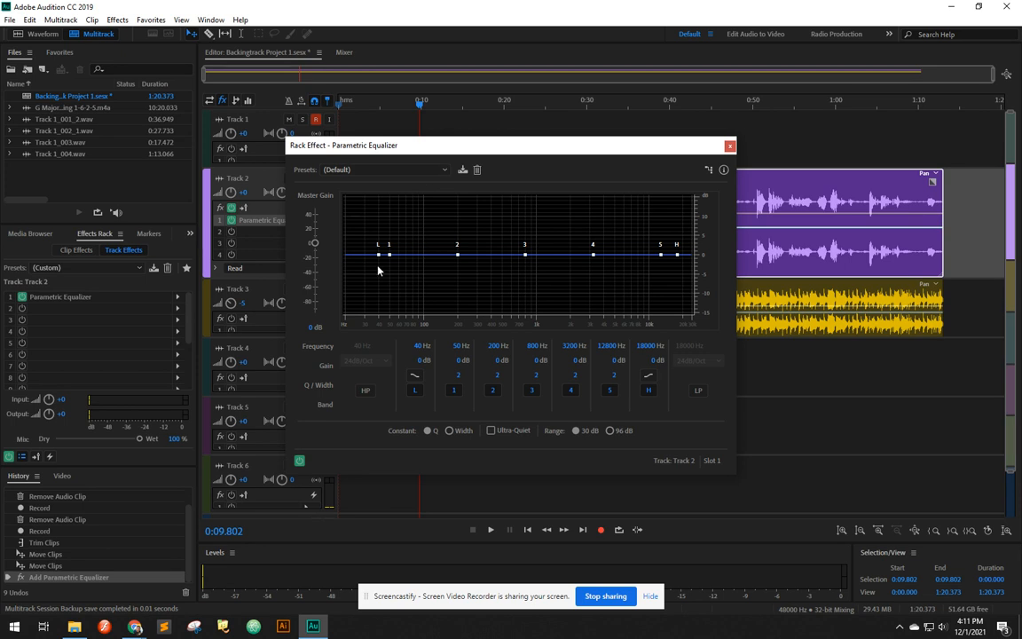
Step: Apply the Vocal Enhancer preset to Track 2's Parametric Equalizer, review its curve and close the effect window
left_click(422, 173)
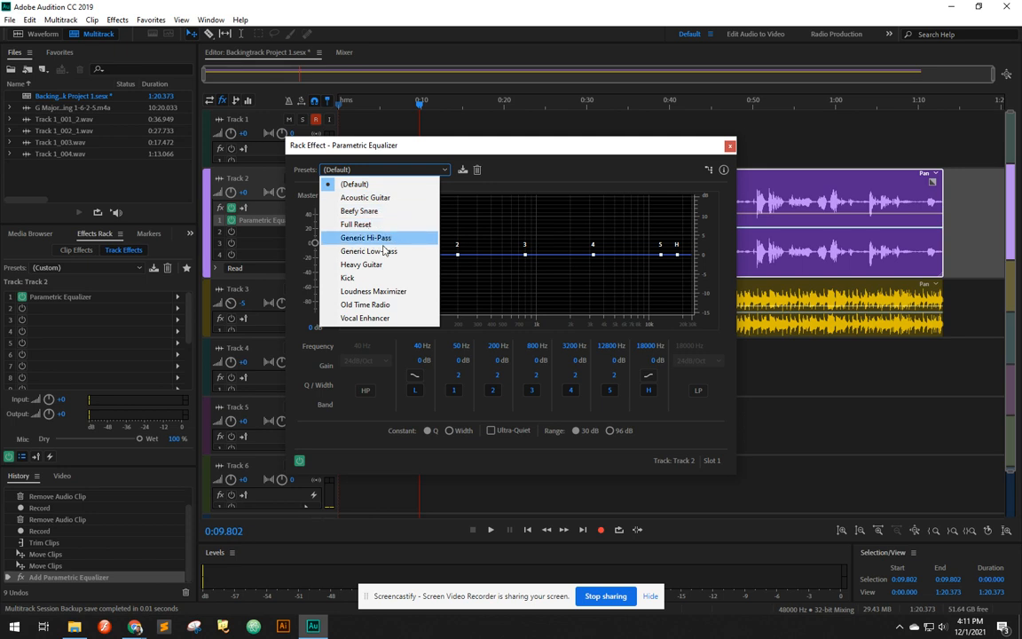
left_click(378, 318)
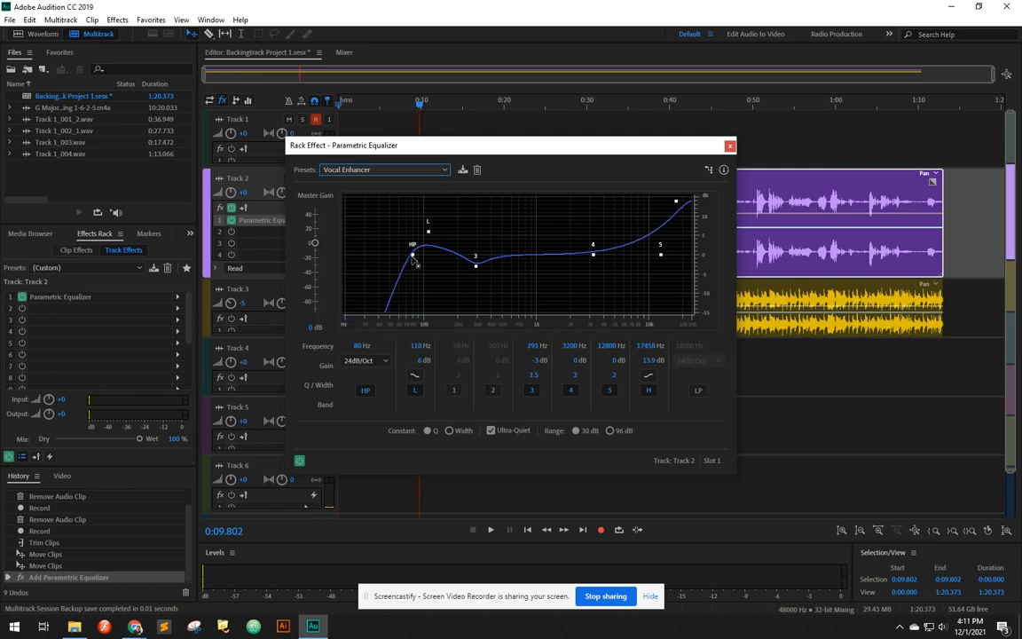
left_click(387, 171)
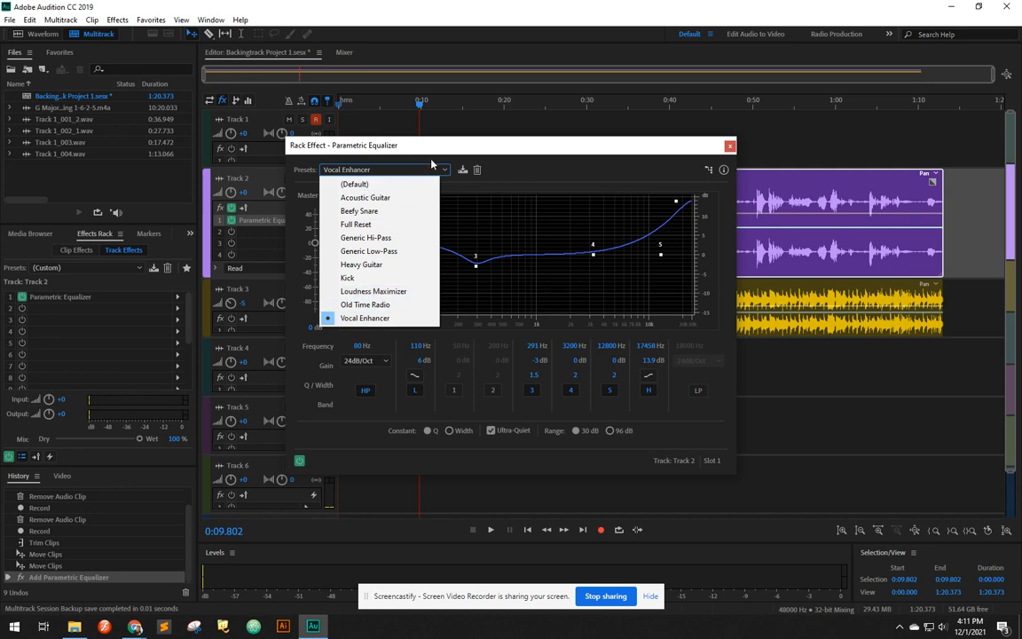
left_click(391, 136)
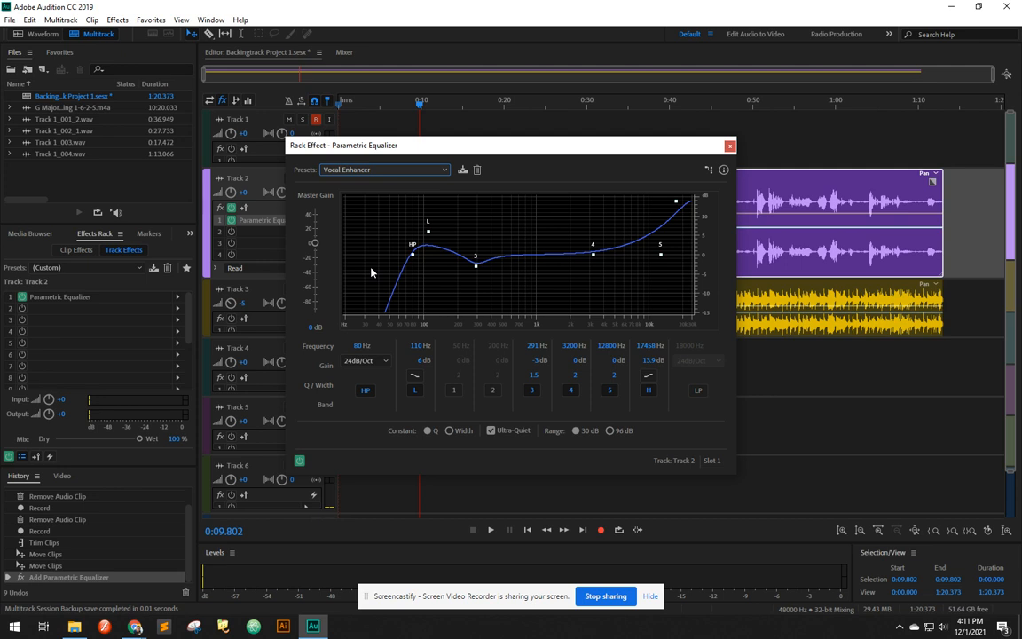
mouse_move(414, 256)
mouse_move(480, 269)
left_click(730, 146)
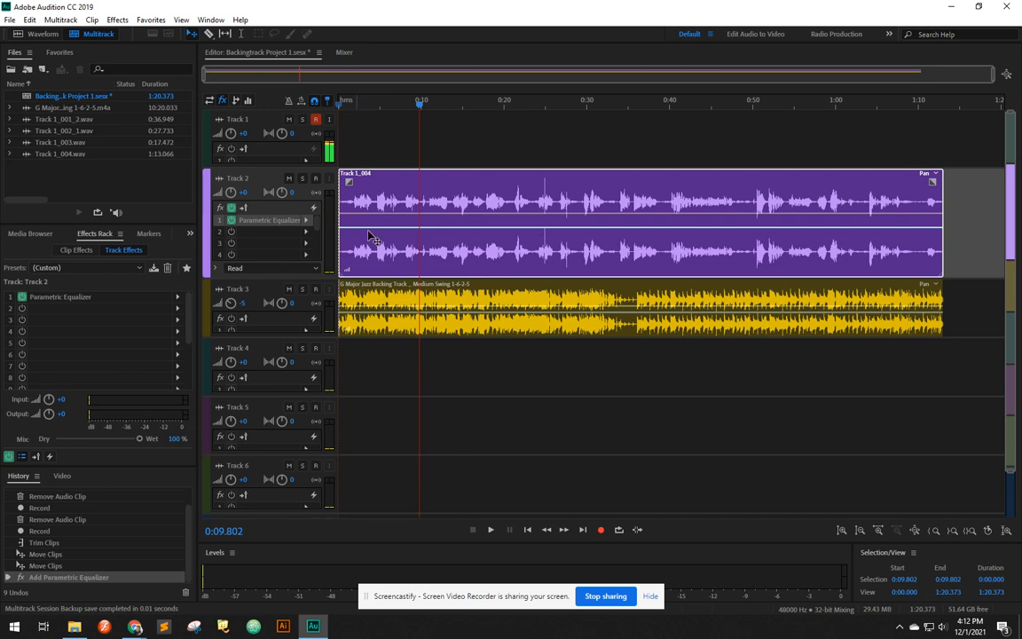
Step: Rename Track 2 as Vox
left_click(306, 232)
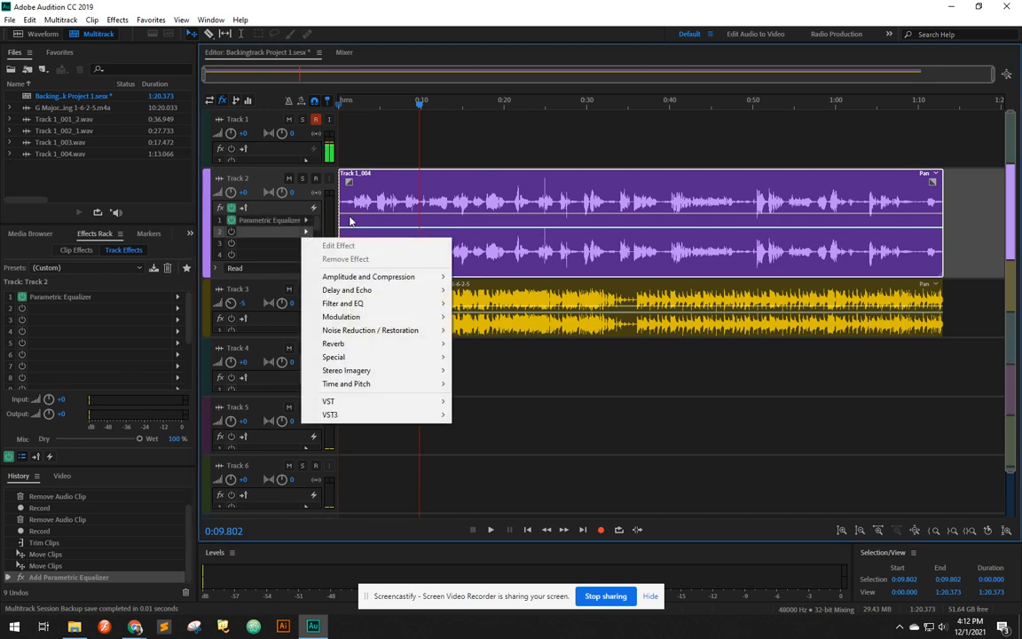
left_click(247, 178)
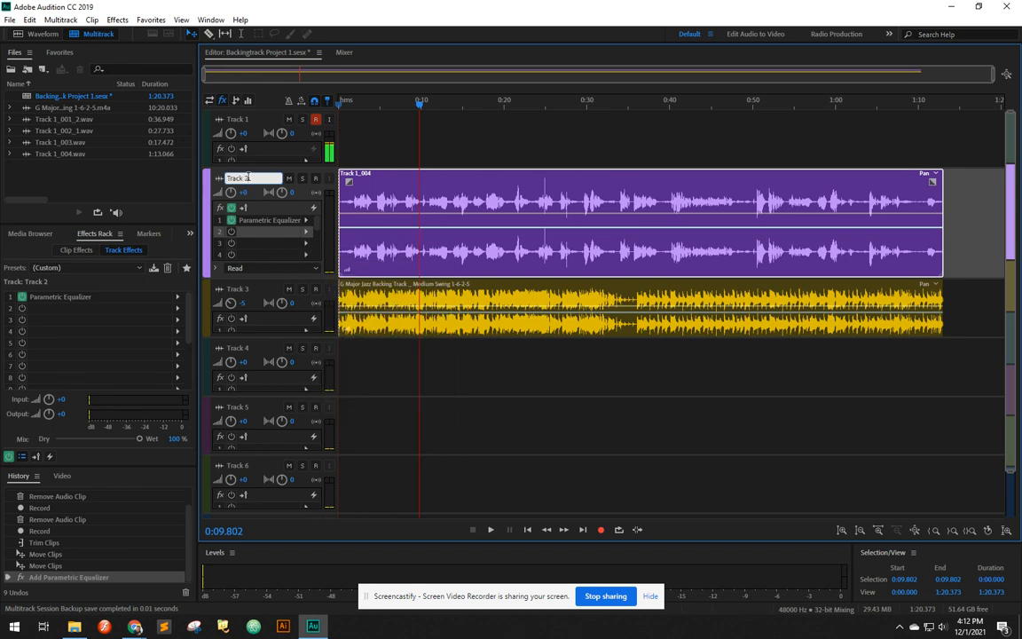
key("ctrl+a")
type("Vox")
Step: Rename Track 3 as Jazz Track
left_click(238, 289)
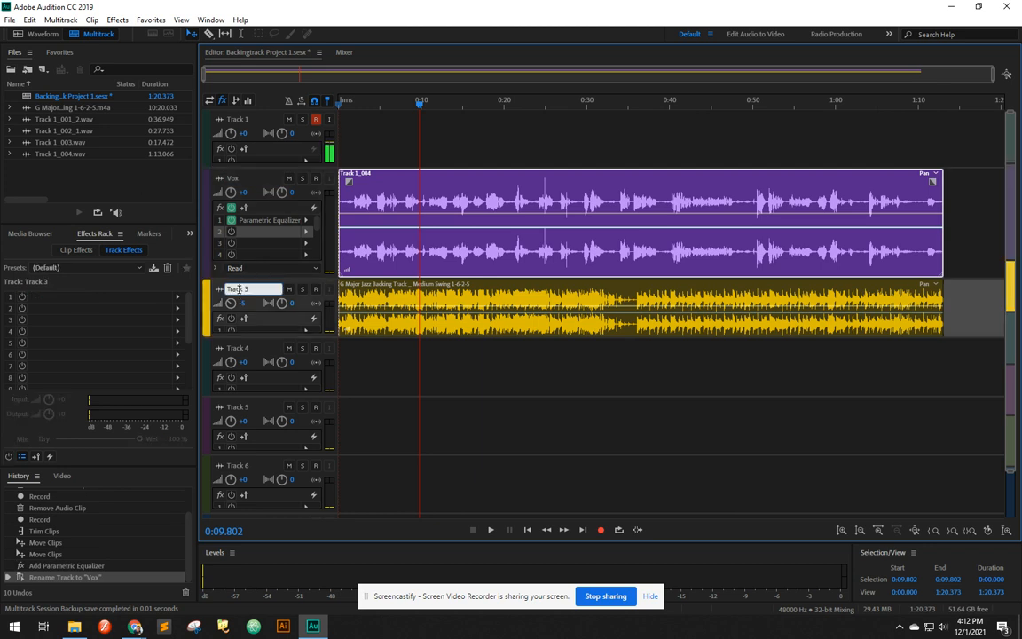
left_click_drag(250, 289, 216, 287)
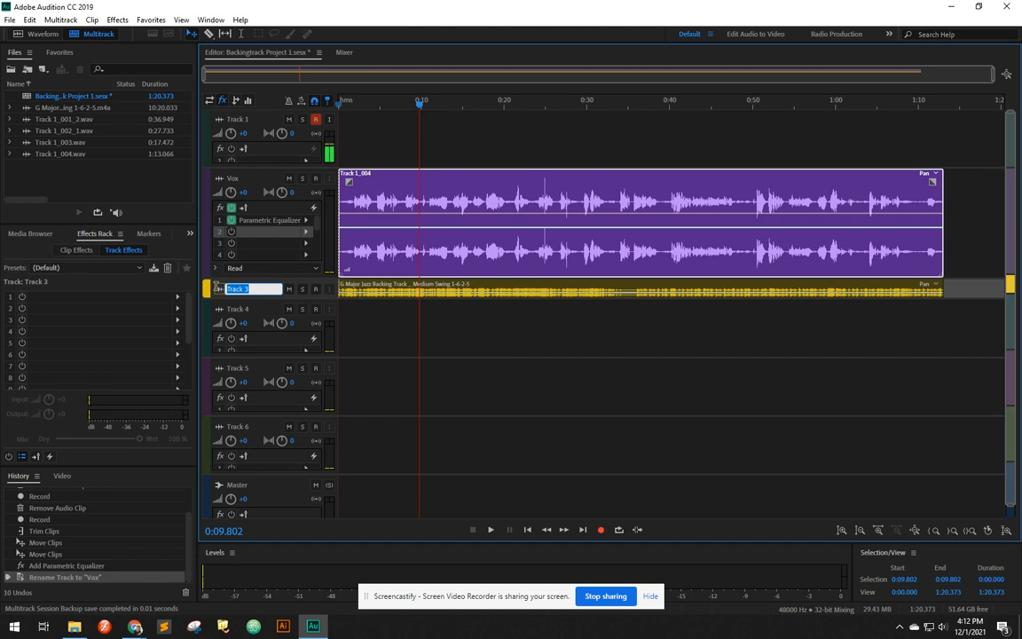
type("Jazz Tra")
key("Return")
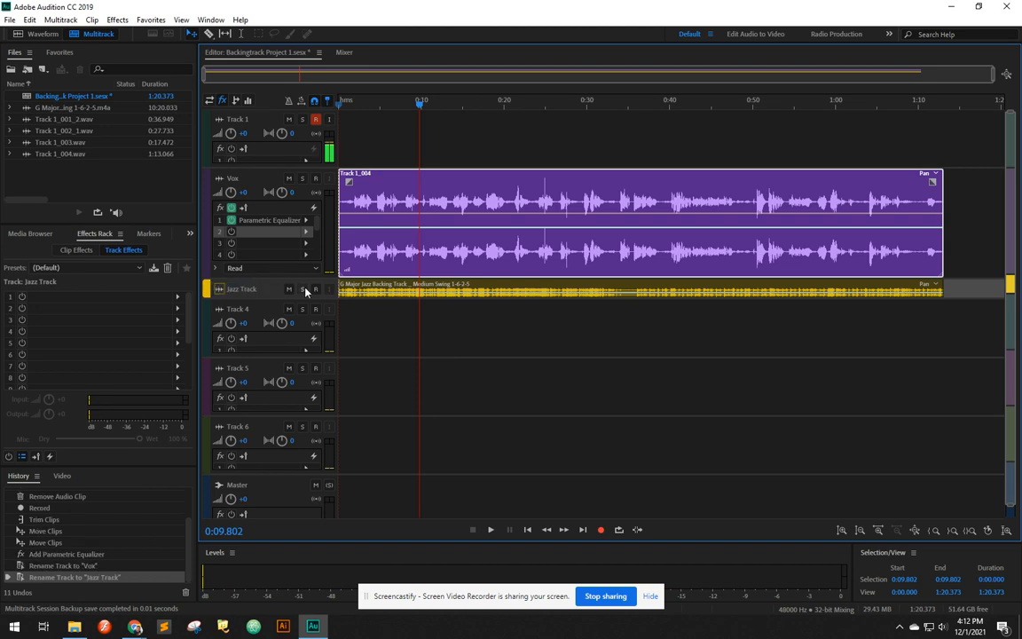
left_click(305, 236)
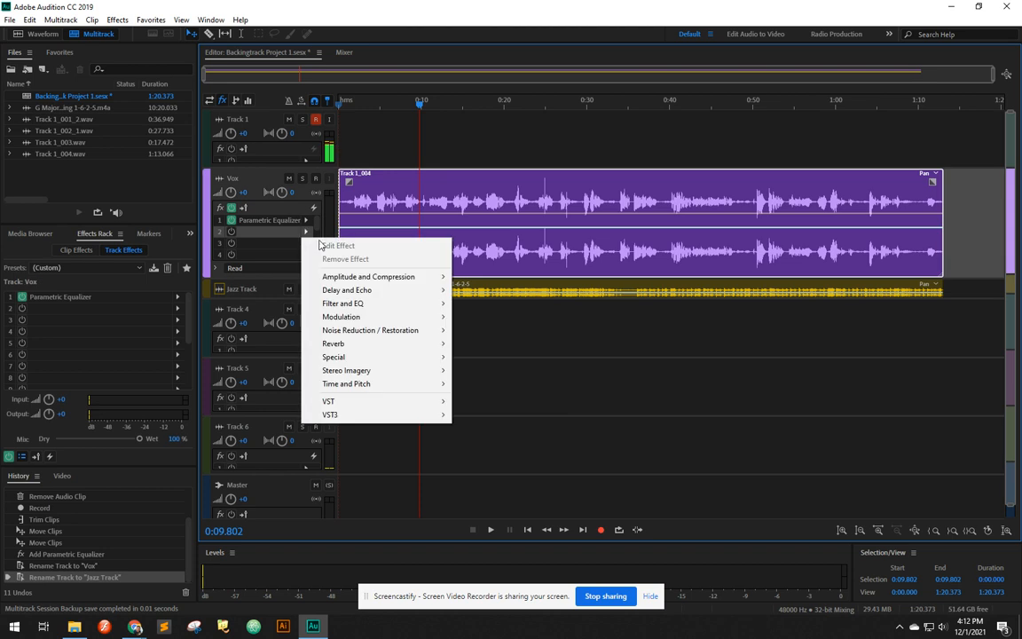
mouse_move(401, 280)
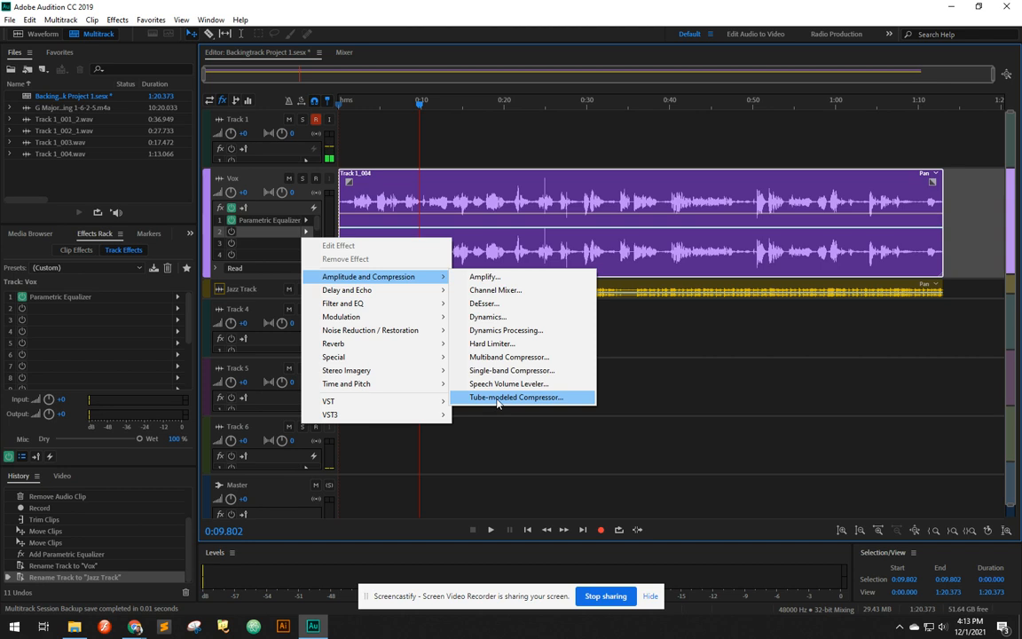
left_click(486, 330)
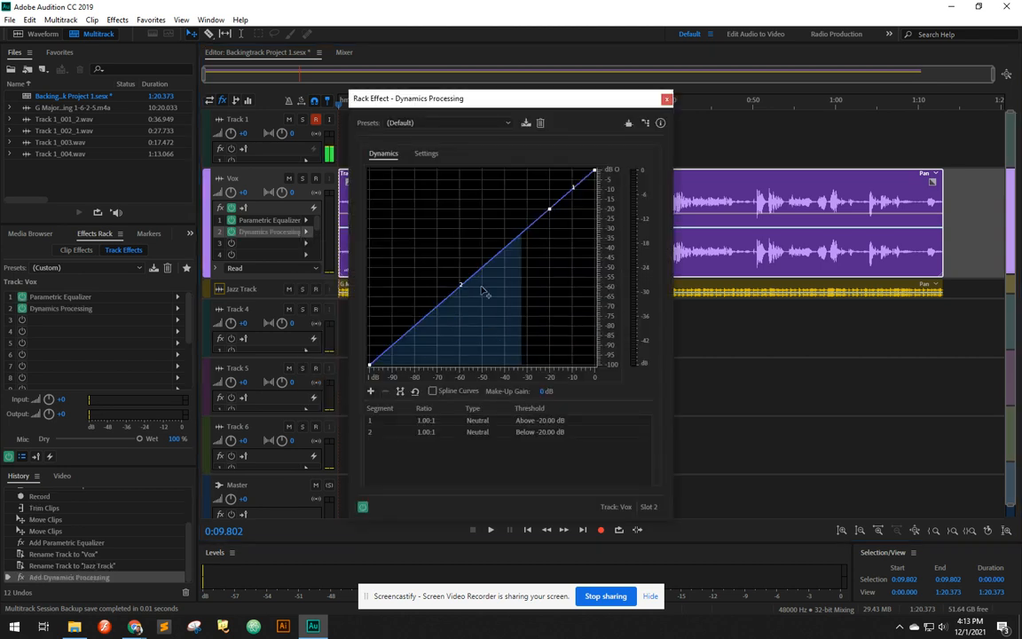
left_click(307, 231)
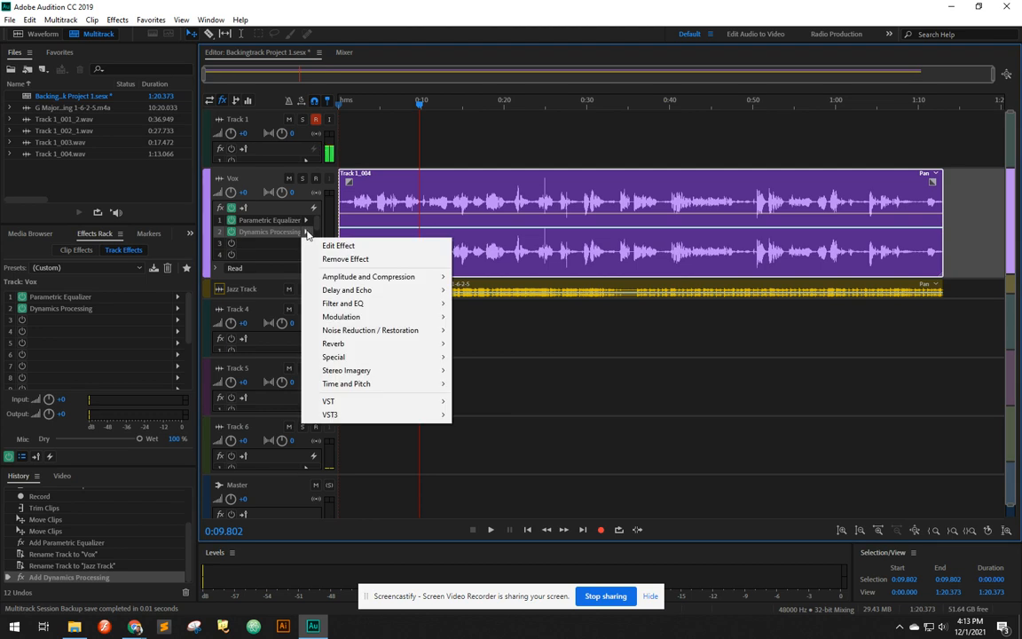
left_click(338, 259)
Step: Add a Dynamics effect in slot 2 of the Vox track with the Medium Compression preset and play the session to hear it
left_click(307, 232)
mouse_move(342, 276)
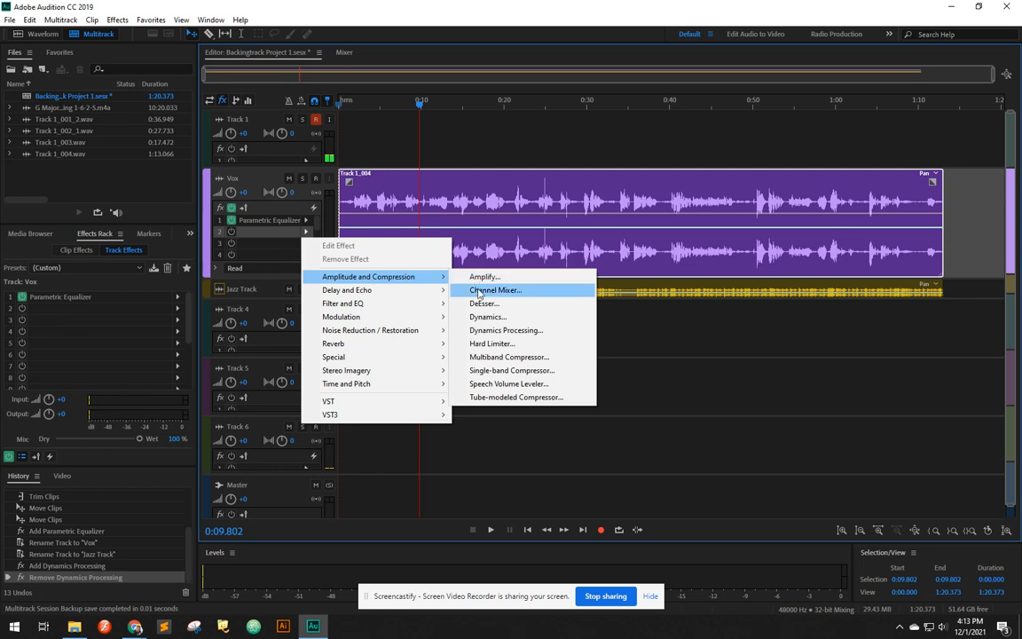
left_click(486, 316)
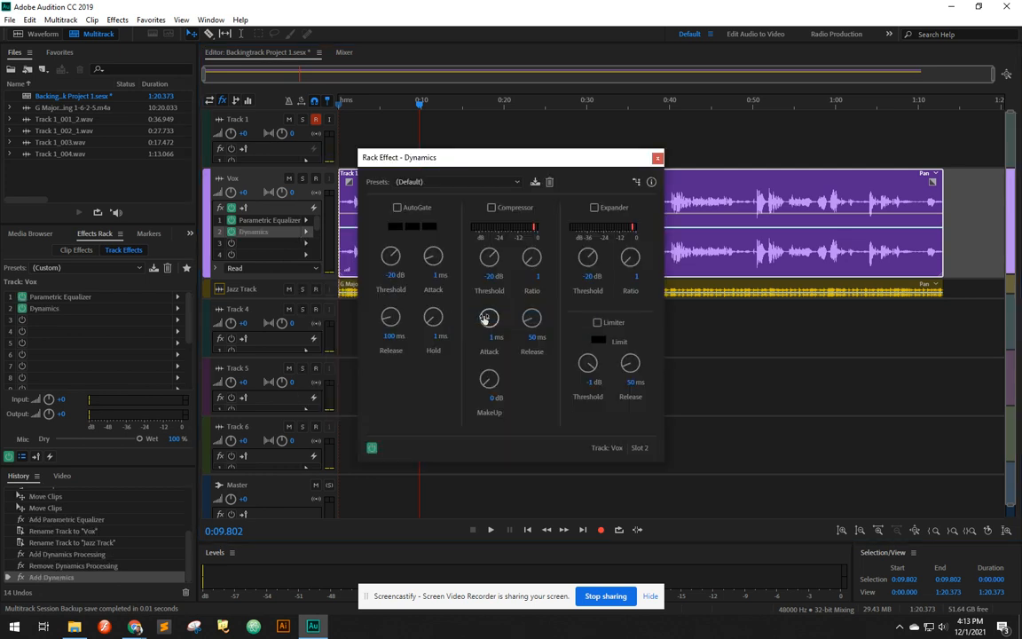
left_click(473, 184)
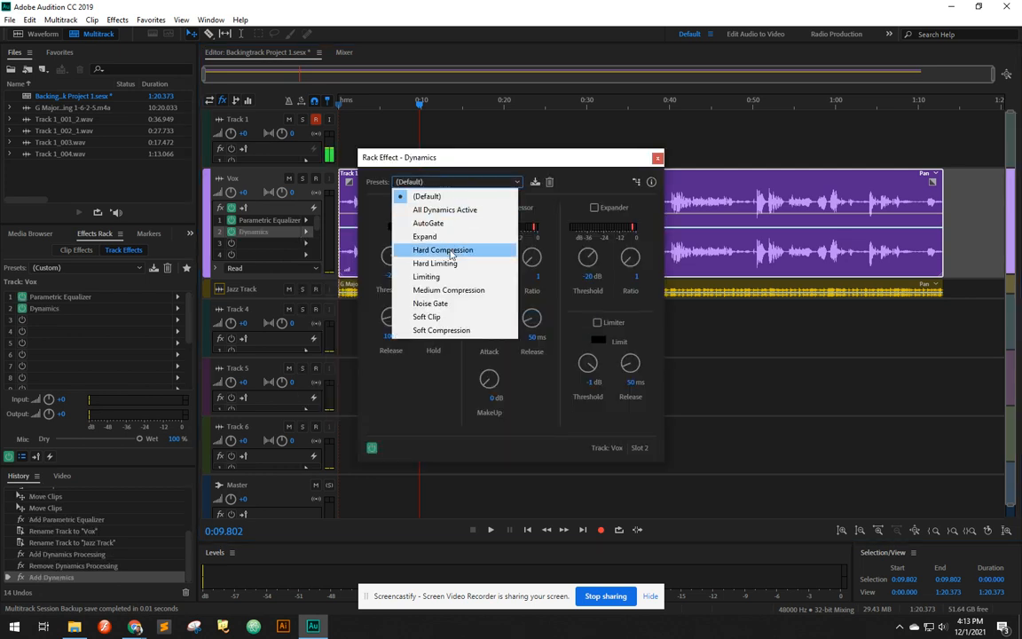
left_click(448, 290)
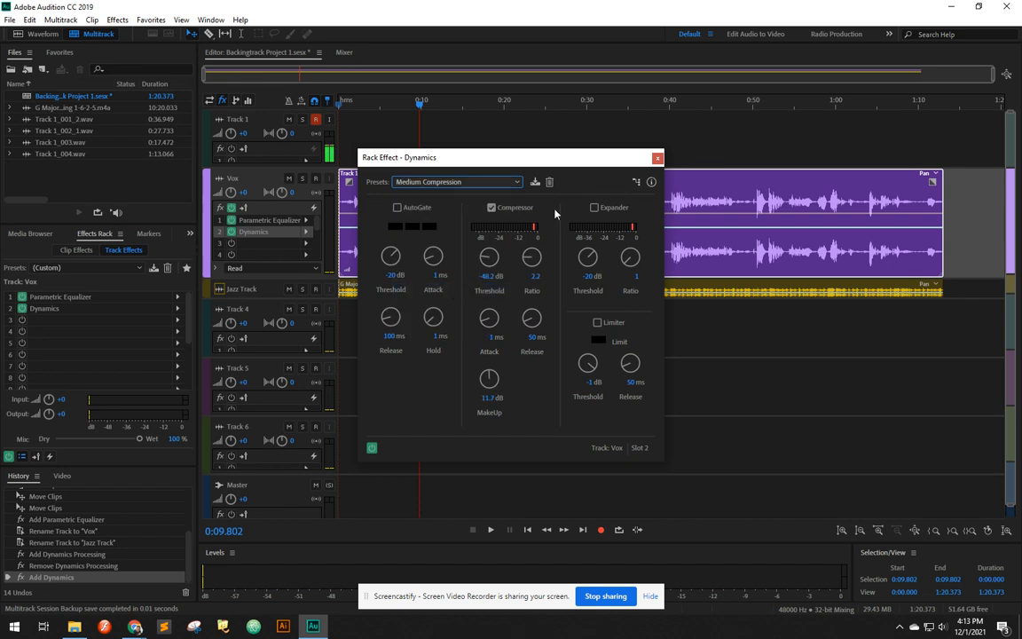
key("space")
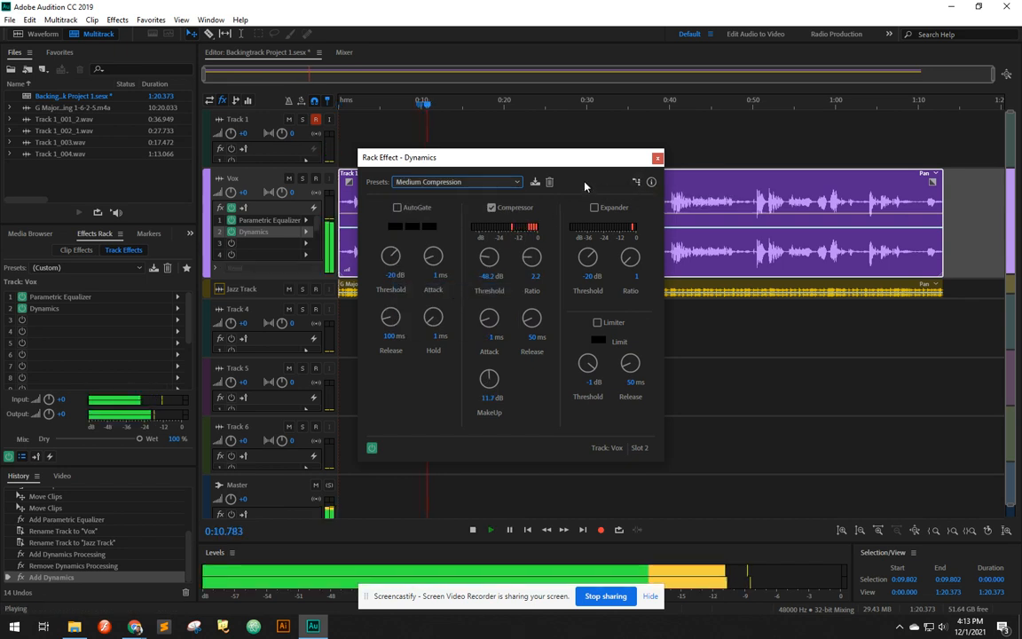
left_click(657, 159)
key("space")
Step: Bypass Dynamics on the Vox track and add a Tube-modeled Compressor in slot 3 with the Voice Thickener preset
left_click(306, 243)
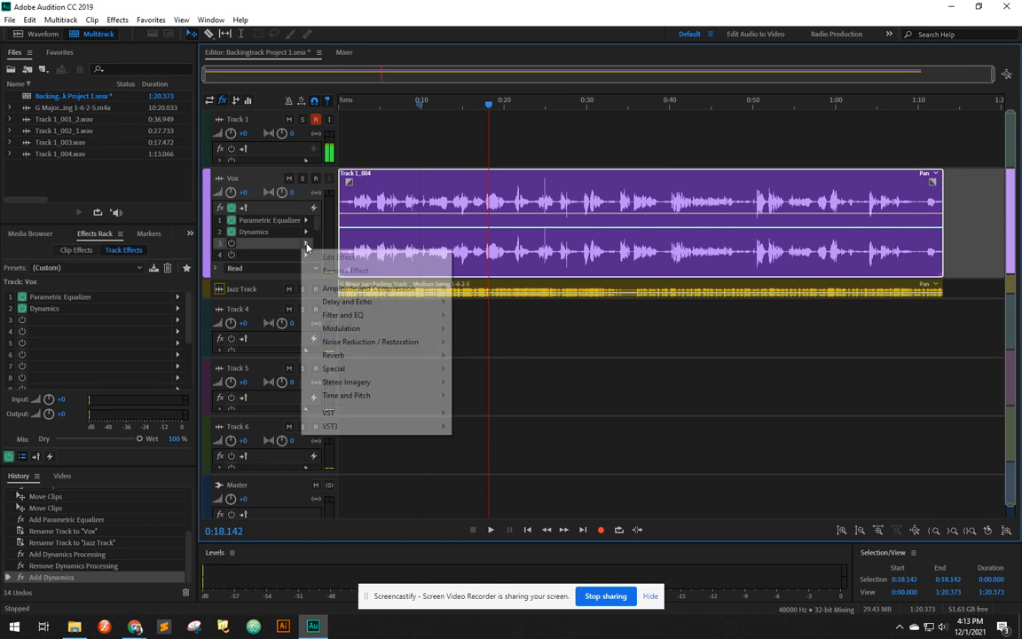
left_click(229, 232)
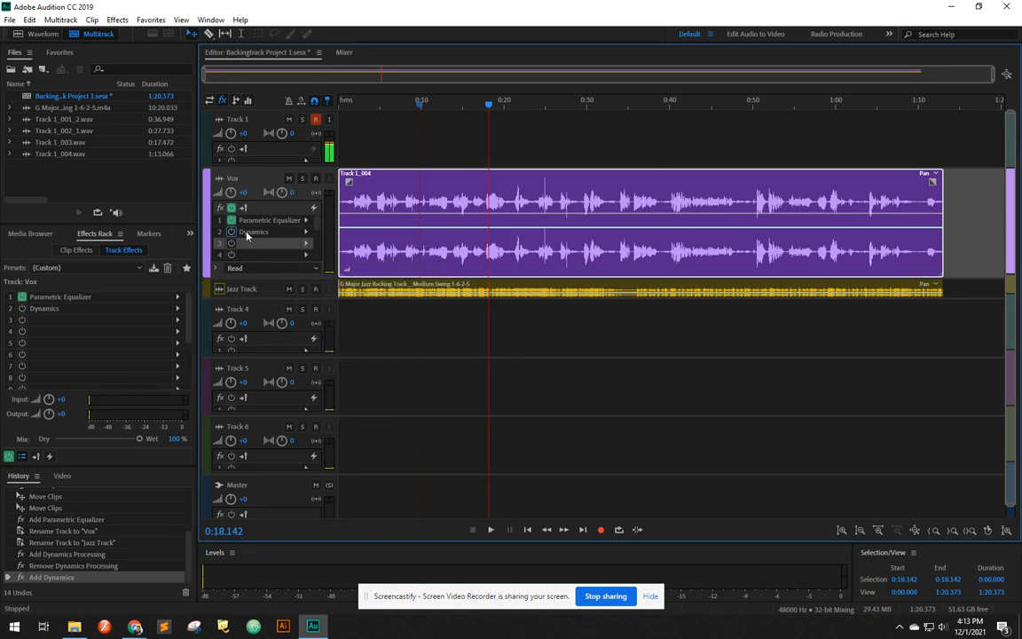
left_click(306, 245)
mouse_move(358, 289)
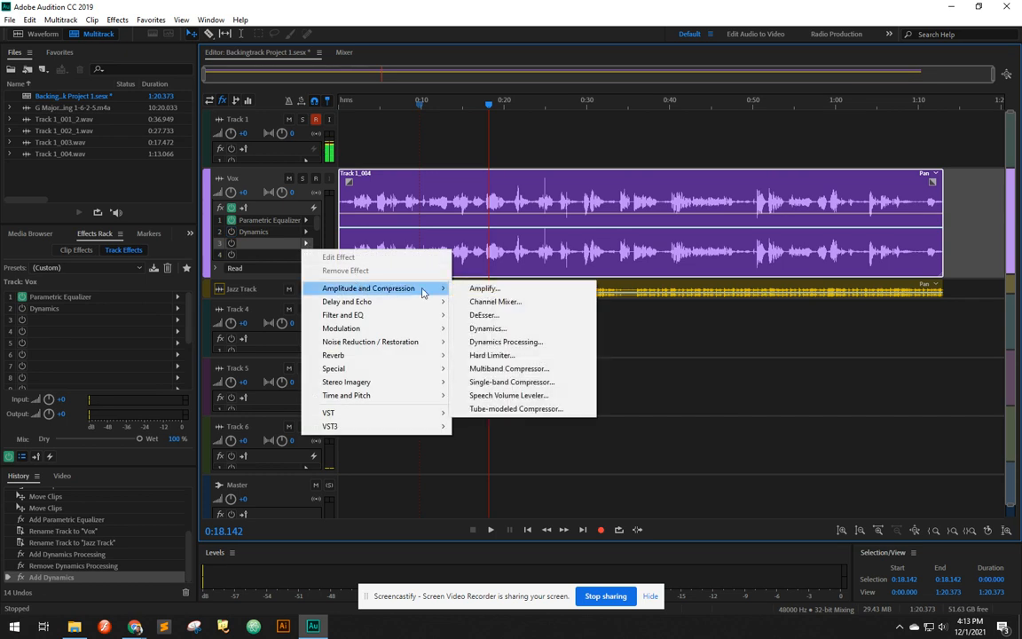
left_click(508, 410)
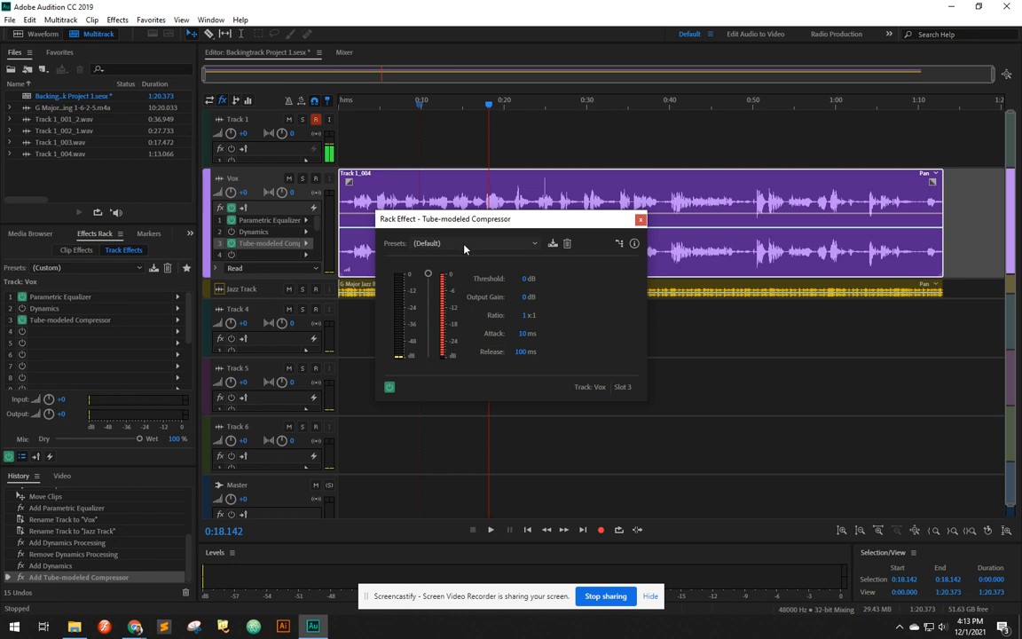
left_click(463, 243)
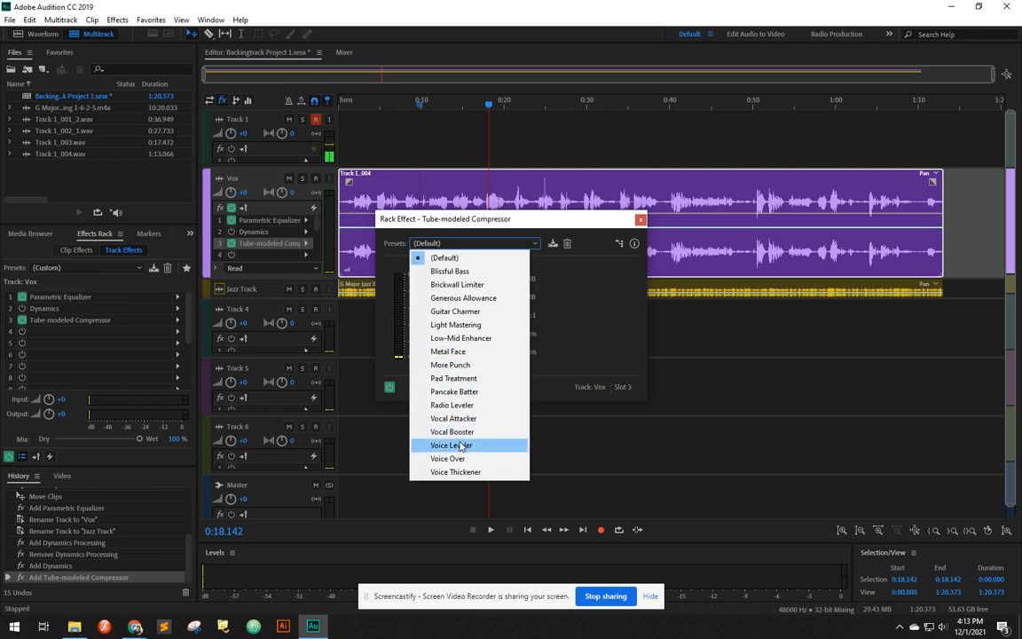
left_click(455, 471)
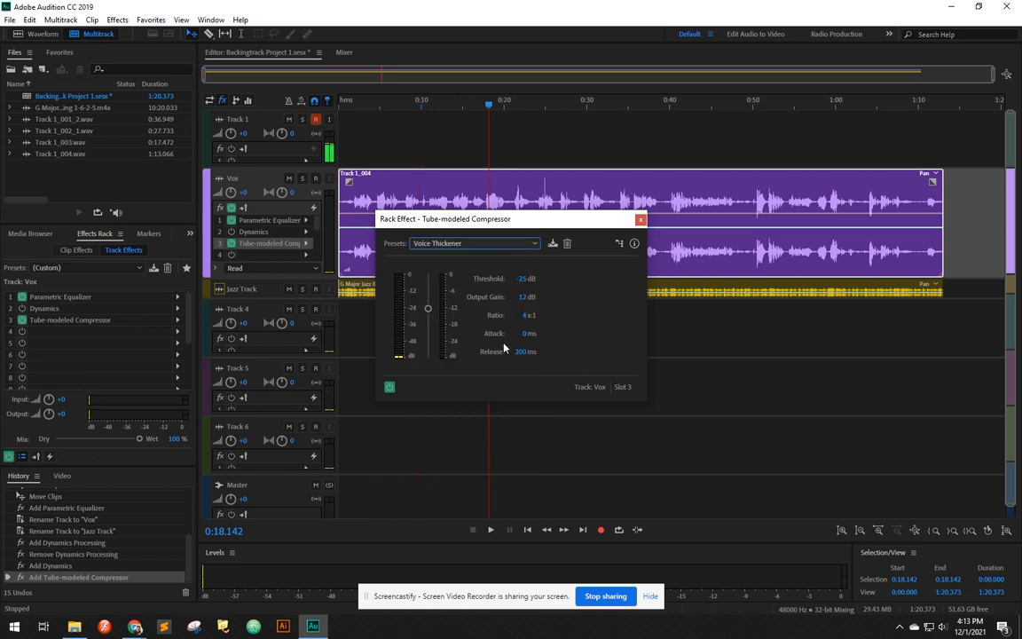
Step: Close the compressor window, replay the session from near its start and turn Dynamics back on to compare the vocal sound
key("space")
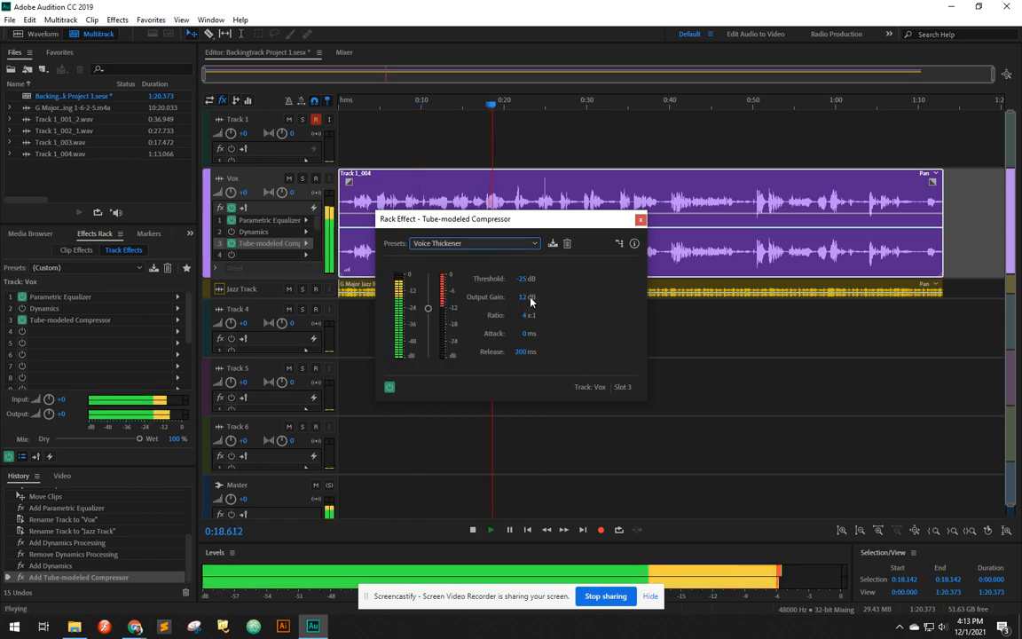
left_click(640, 220)
left_click(346, 105)
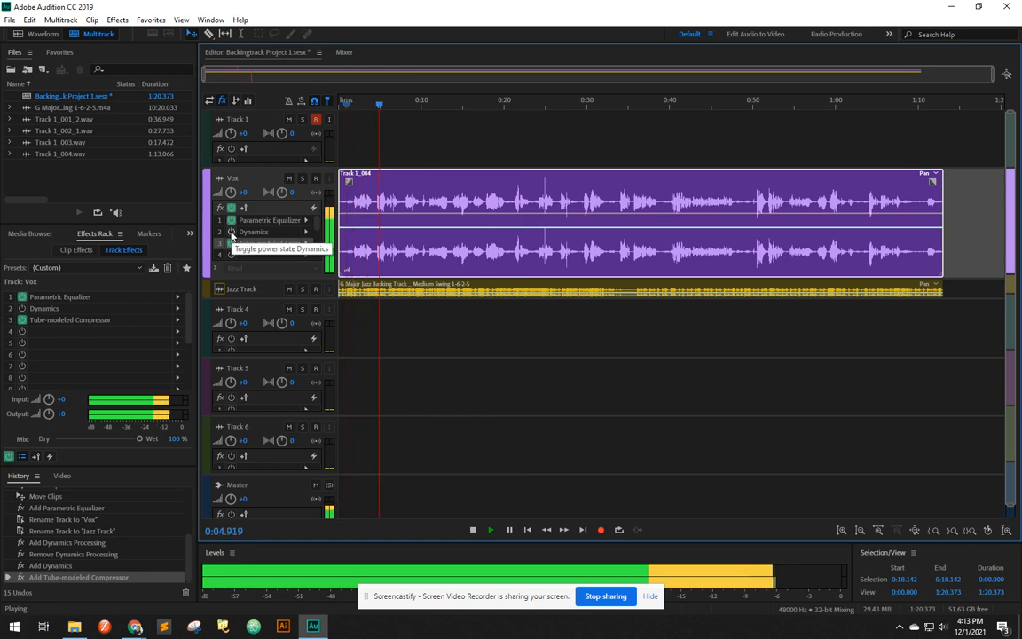
key("space")
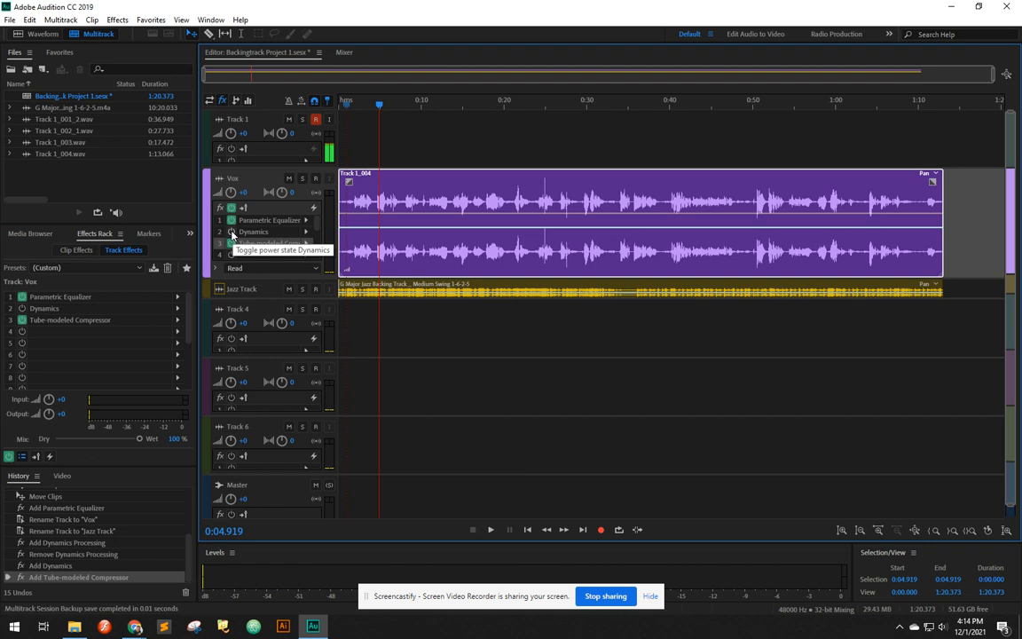
key("space")
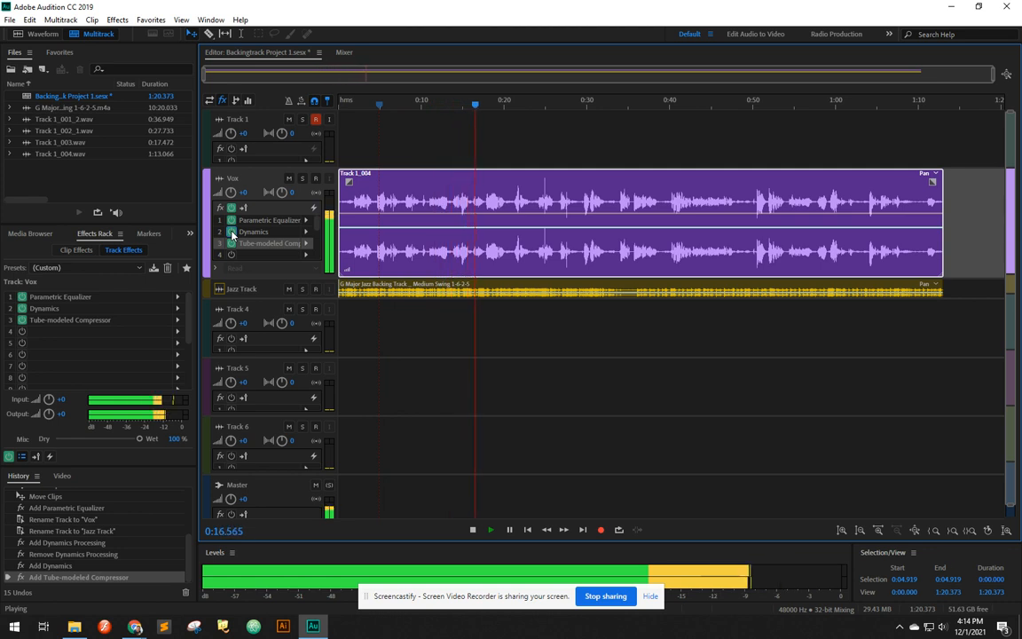
Step: Enlarge the Jazz Track's height and set its volume to -7
left_click(265, 299)
left_click_drag(266, 299, 262, 369)
left_click(243, 304)
type("-7")
key("Return")
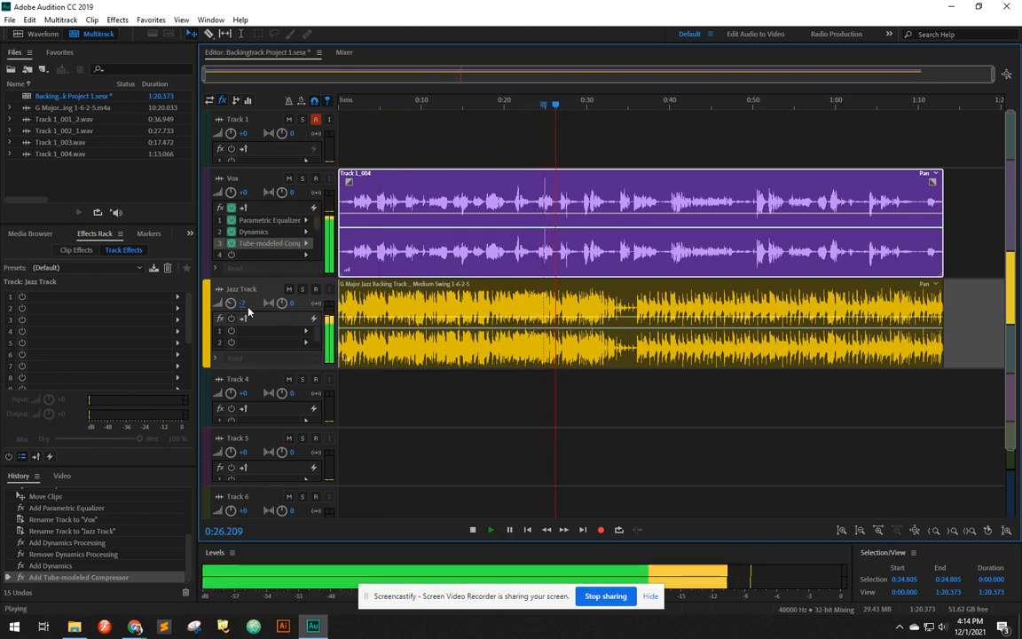
Step: Lower the Jazz Track volume to -10 and finally -12, replaying the session to judge the balance with the vocal
key("space")
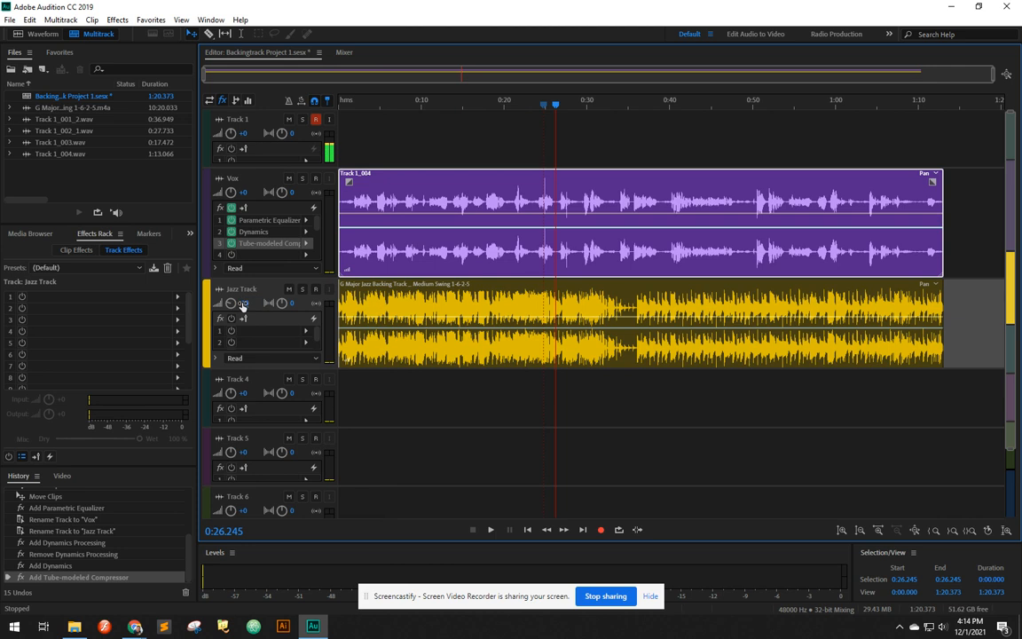
key("space")
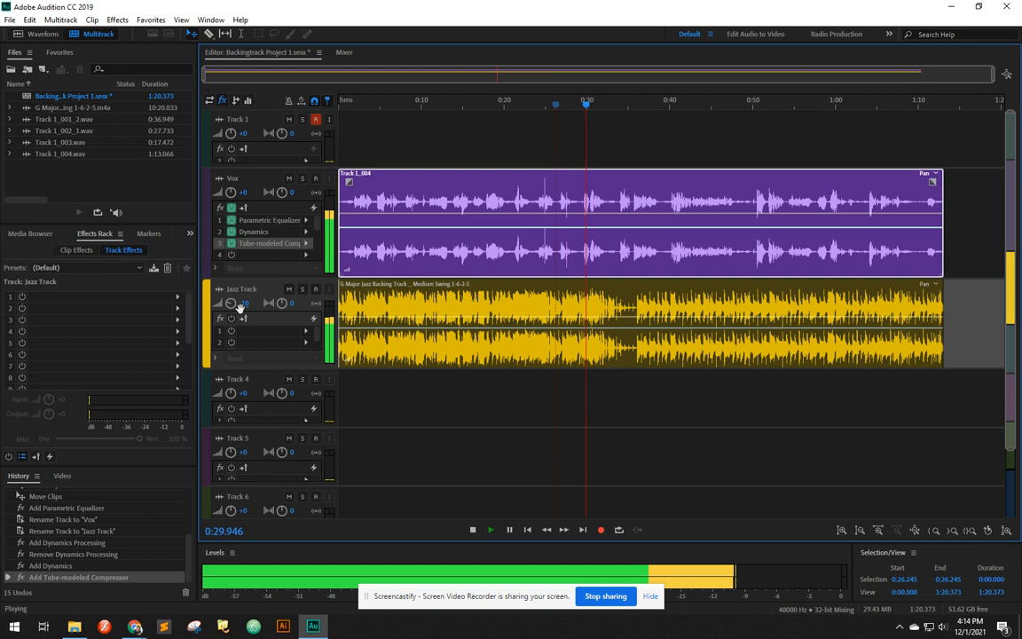
key("space")
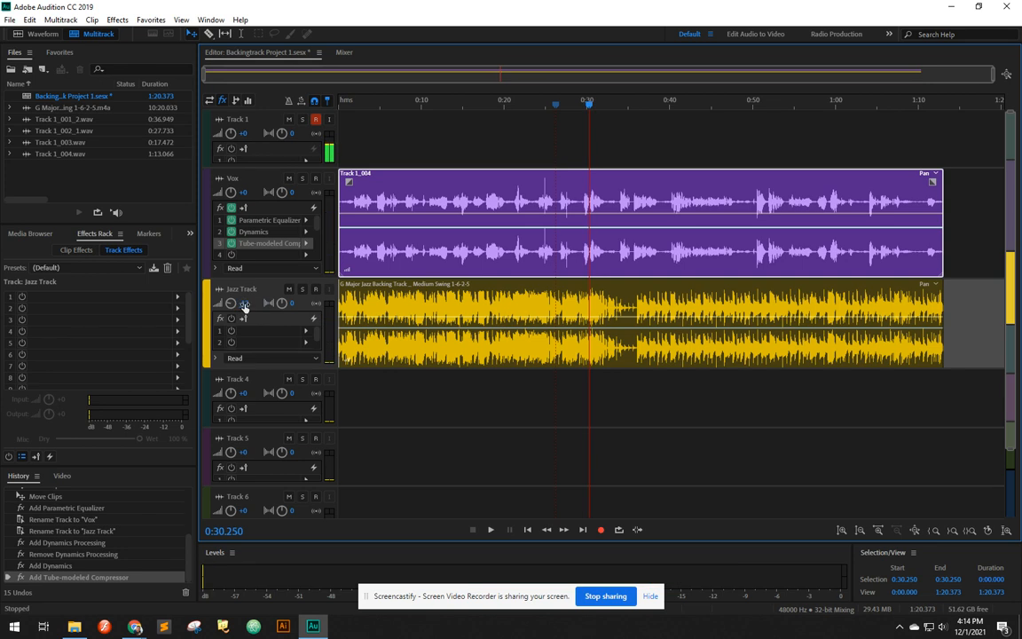
left_click(347, 104)
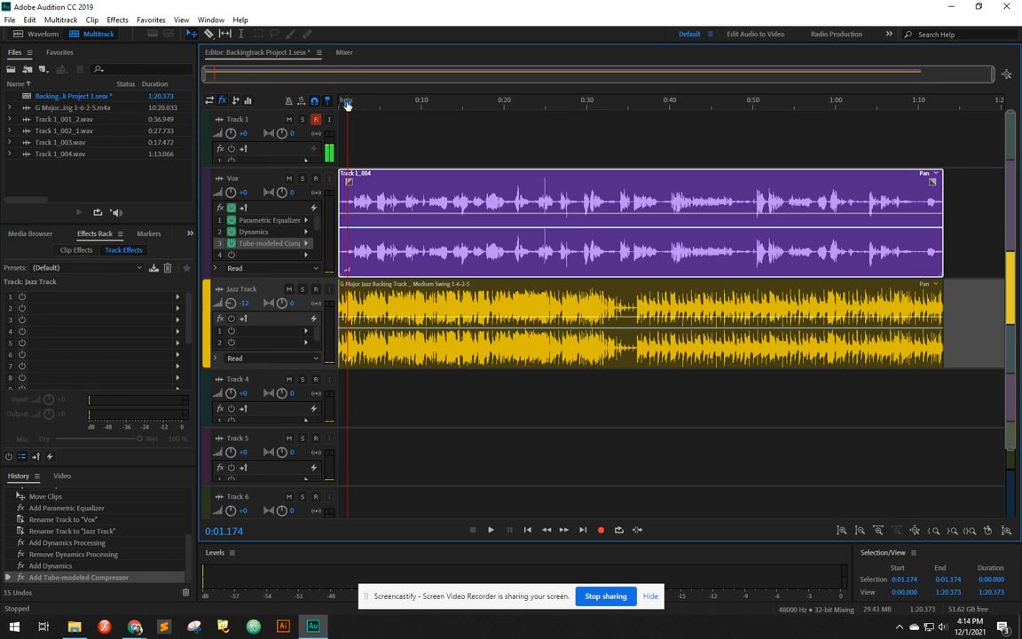
key("space")
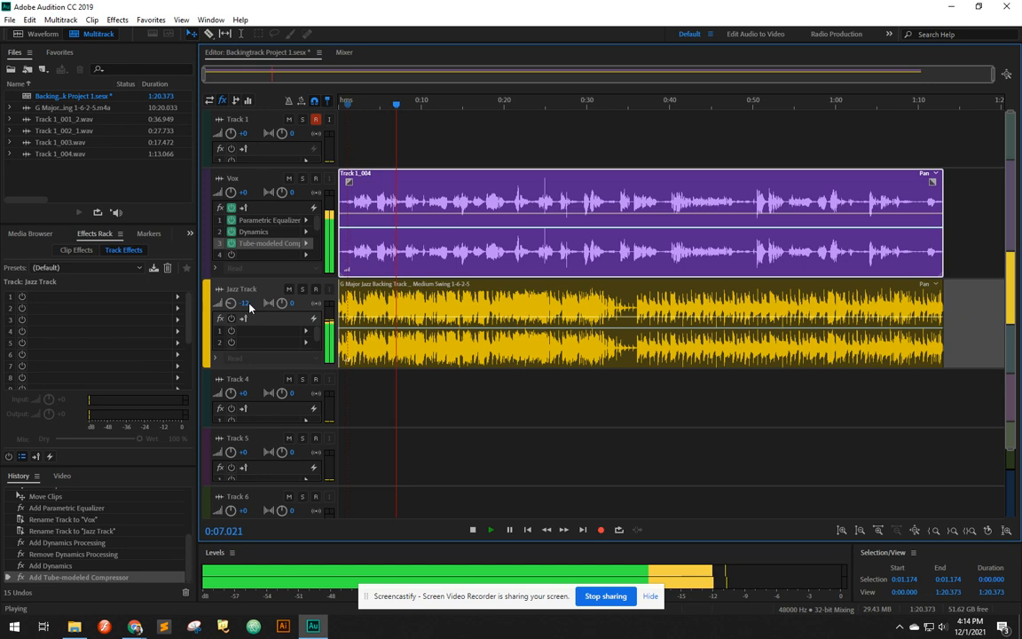
key("space")
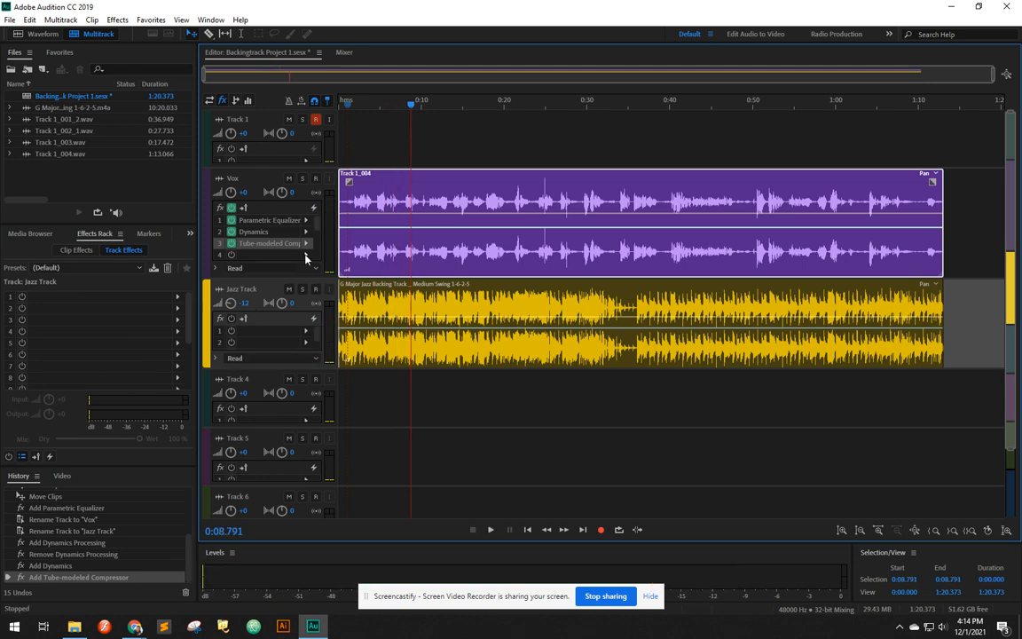
Step: Try a Reverb effect in slot 4 of the Vox track and remove it
left_click(306, 255)
mouse_move(426, 366)
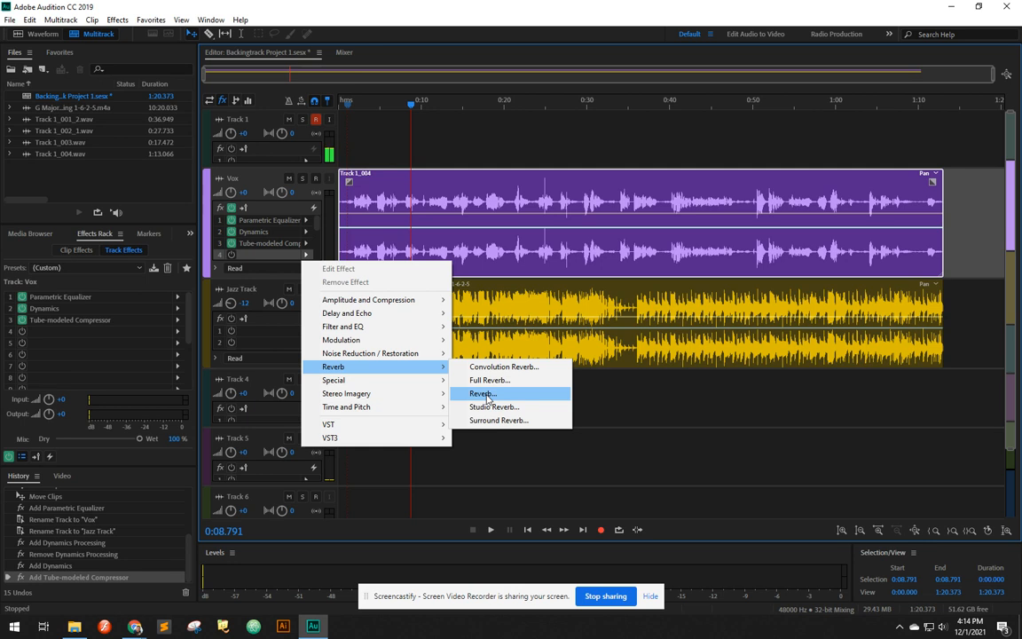
left_click(486, 398)
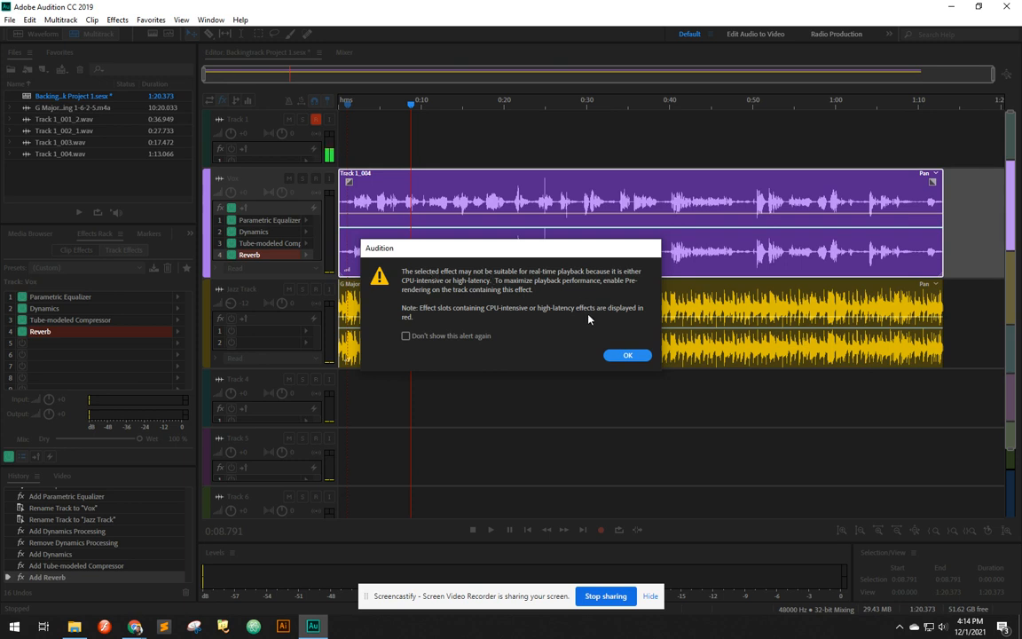
left_click(624, 355)
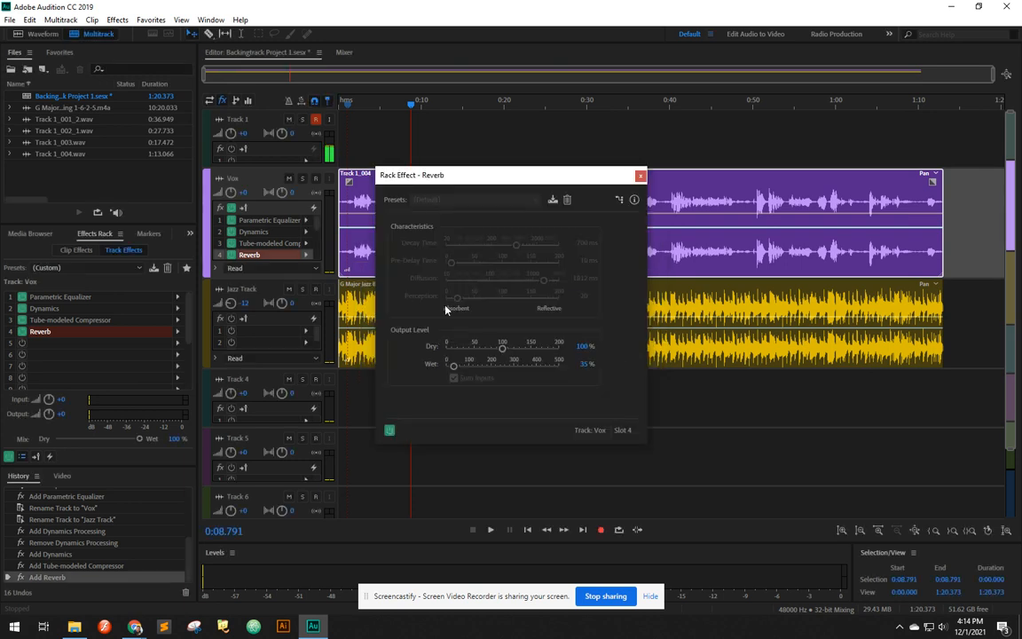
left_click(641, 176)
left_click(306, 255)
left_click(337, 278)
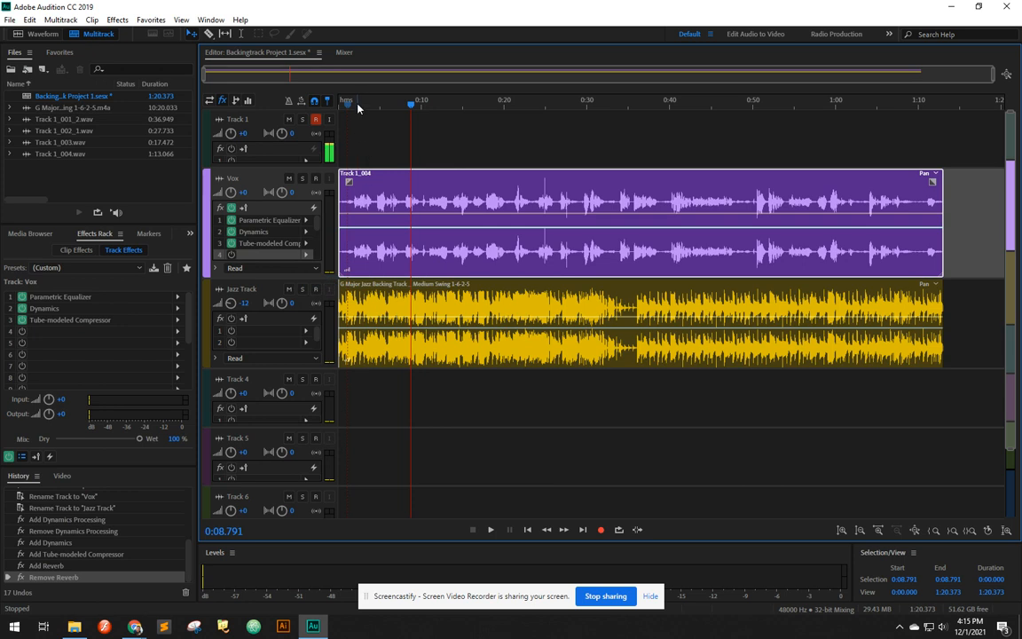
Step: Fade in the Jazz Track clip over about its first two seconds and replay the opening to check it
key("space")
key("space")
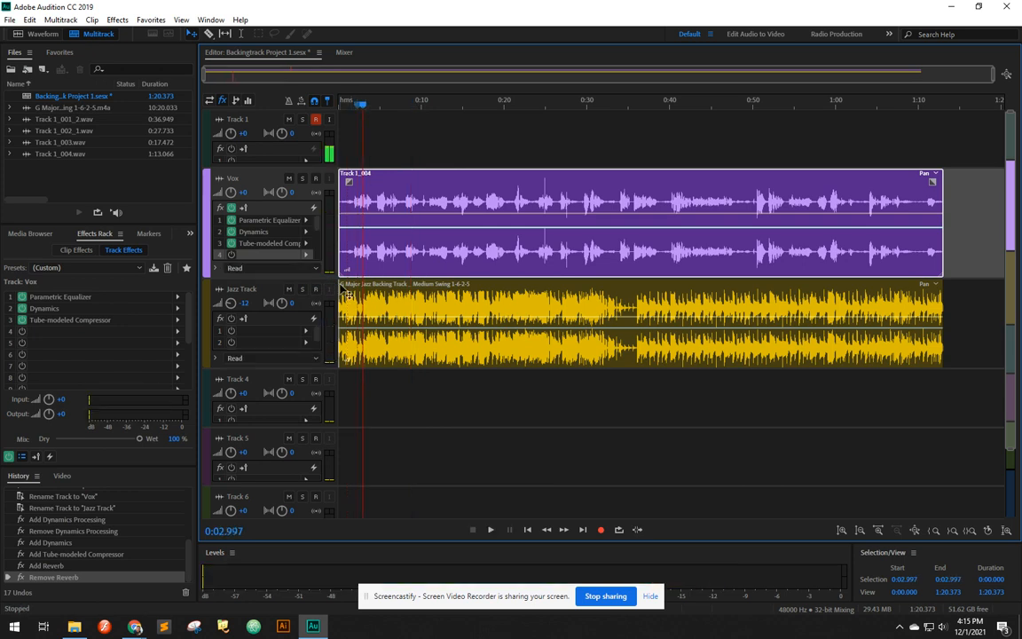
left_click(348, 293)
left_click_drag(347, 293, 367, 294)
left_click(342, 105)
key("space")
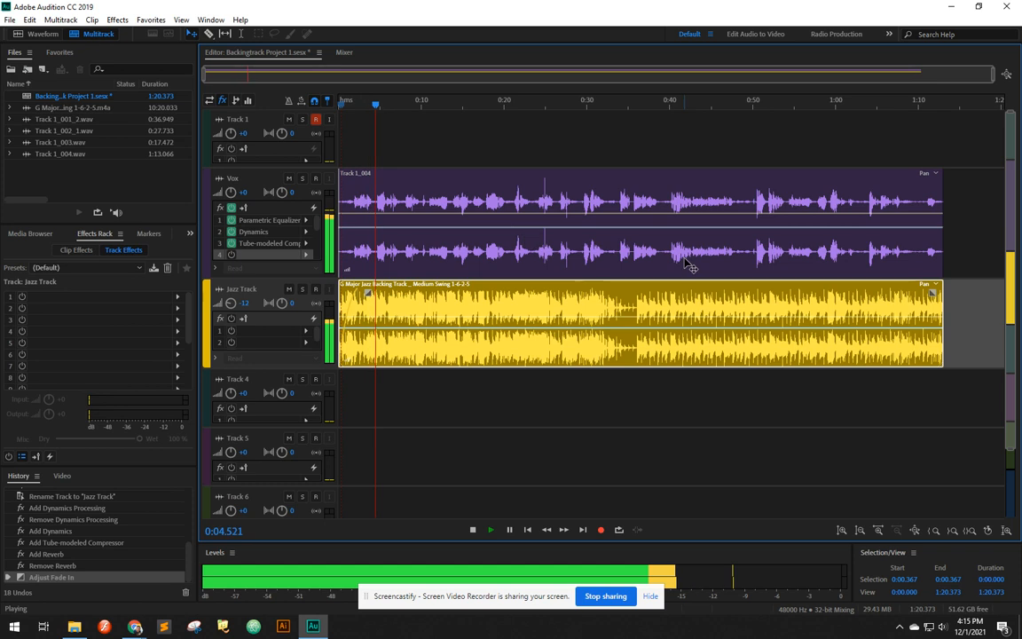
key("space")
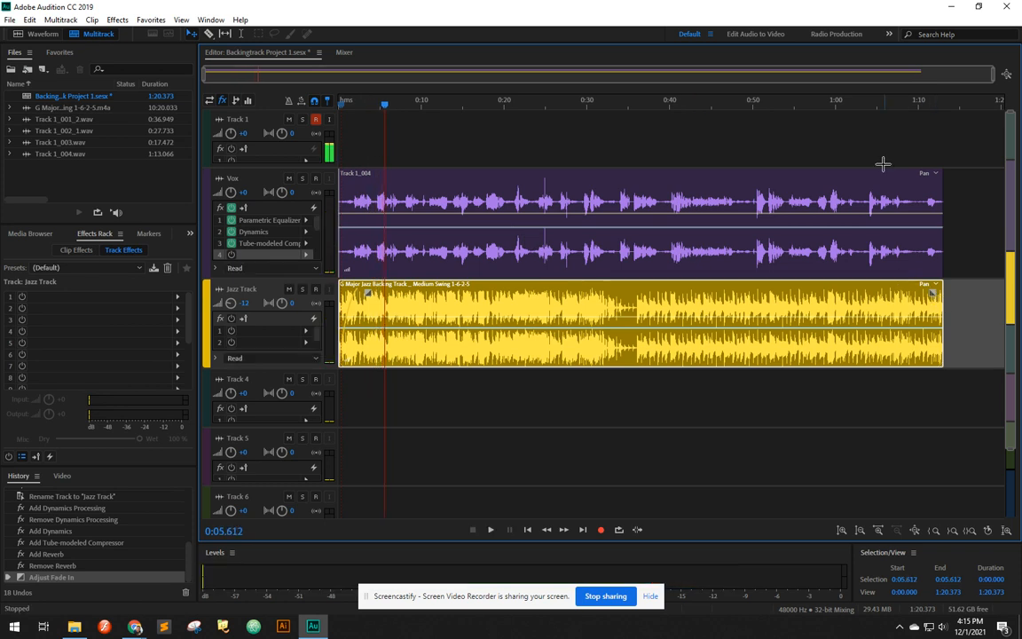
Step: Fade out the Jazz Track clip from about 1:03 to its end and play the ending to check it
left_click(841, 110)
key("space")
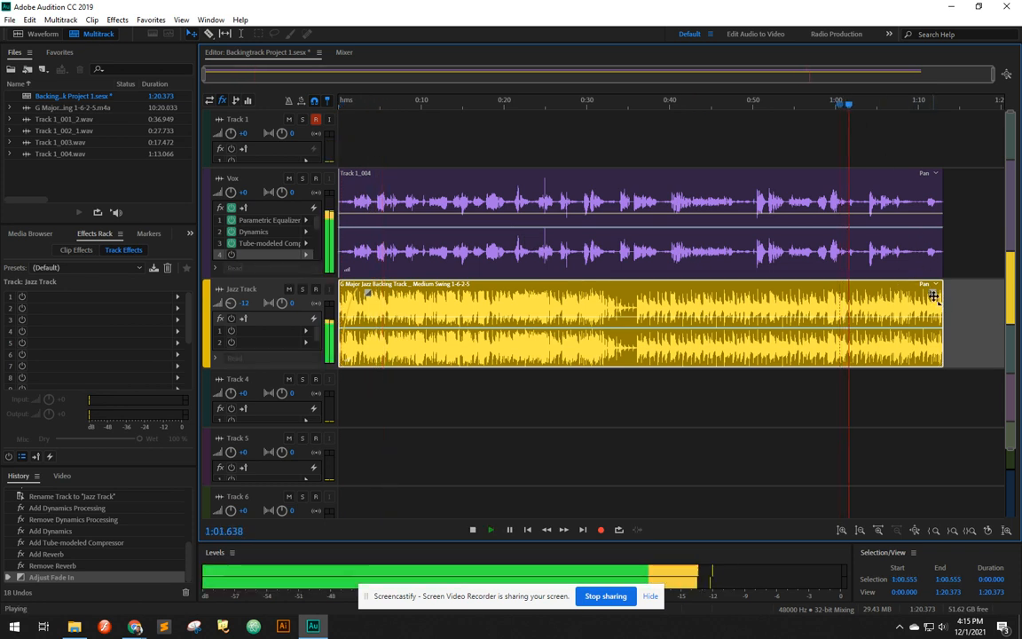
key("space")
left_click_drag(933, 292, 849, 289)
key("space")
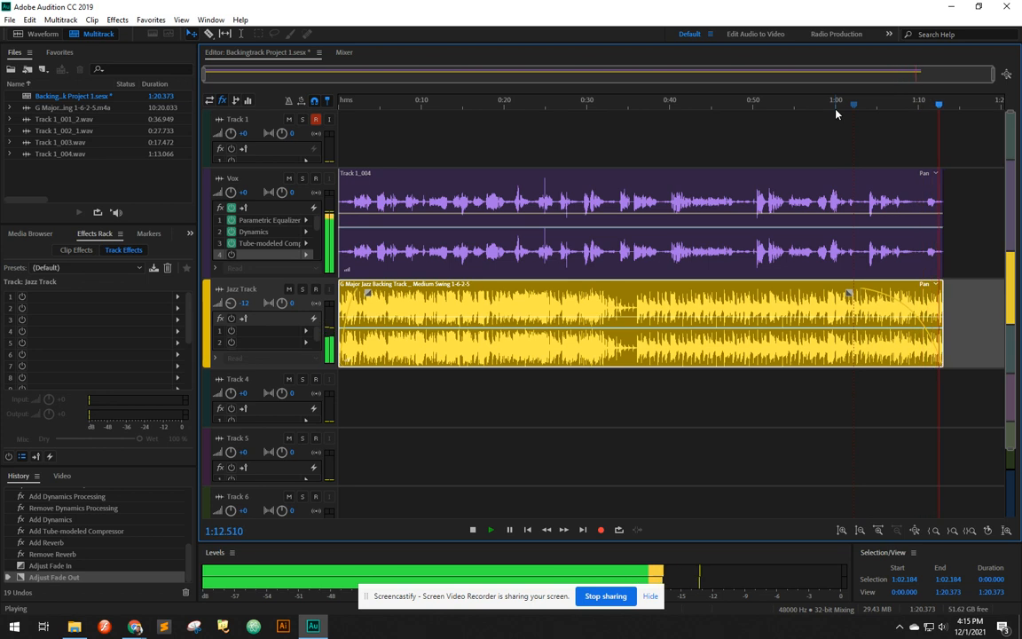
key("space")
Step: Extend the end of the Jazz Track clip to about 1:16.5 and save the session after replaying the ending
left_click_drag(942, 323, 973, 319)
left_click(900, 108)
key("space")
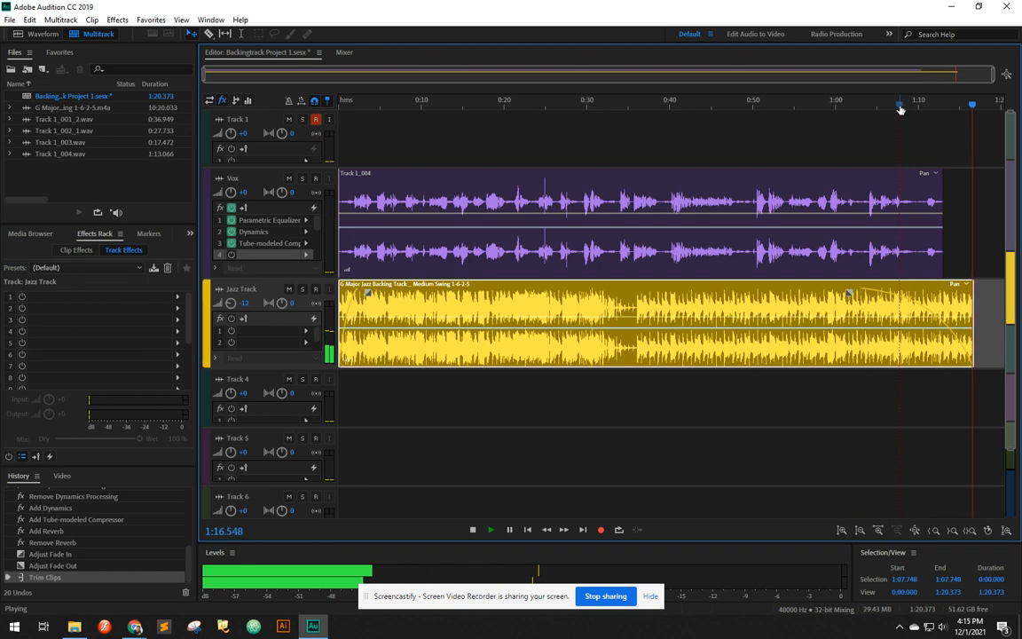
key("space")
key("ctrl+s")
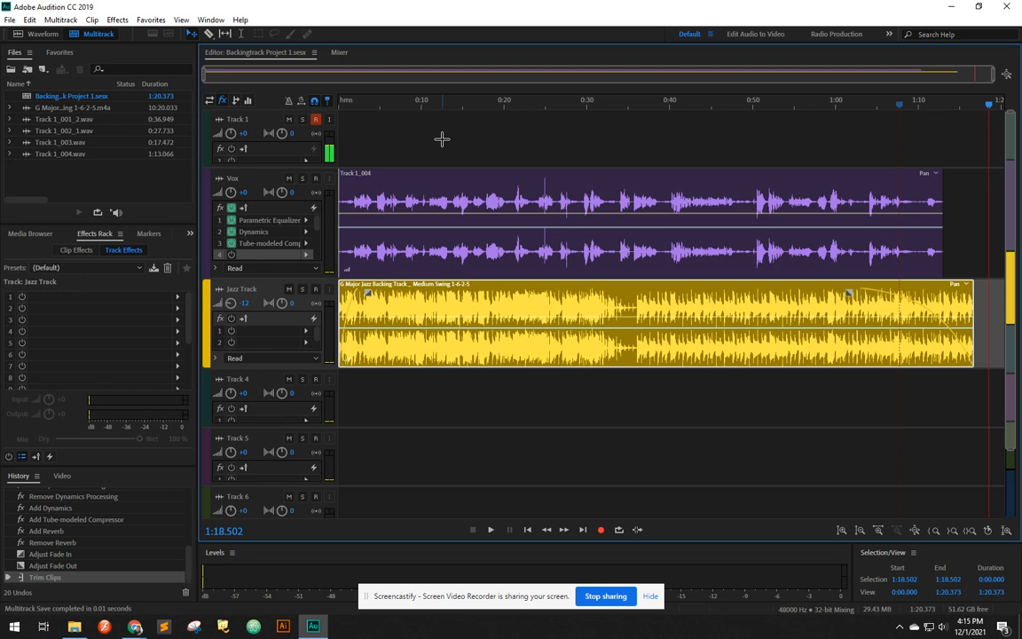